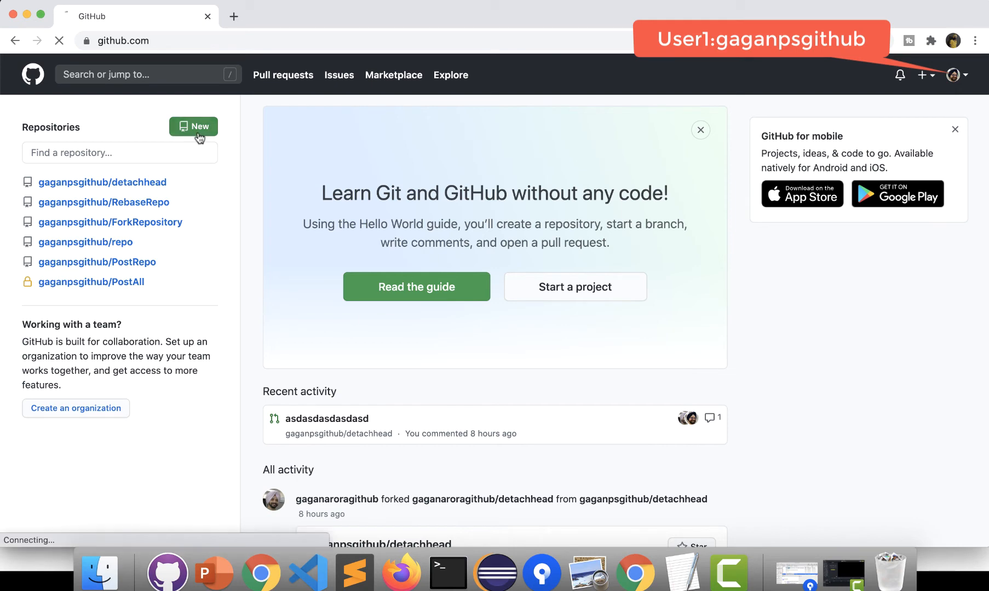
- Create a public repository named PullRequestRepo with the description "Demo repo for pull request" and a README file
{"action": "left_click", "coordinate": [400, 250]}
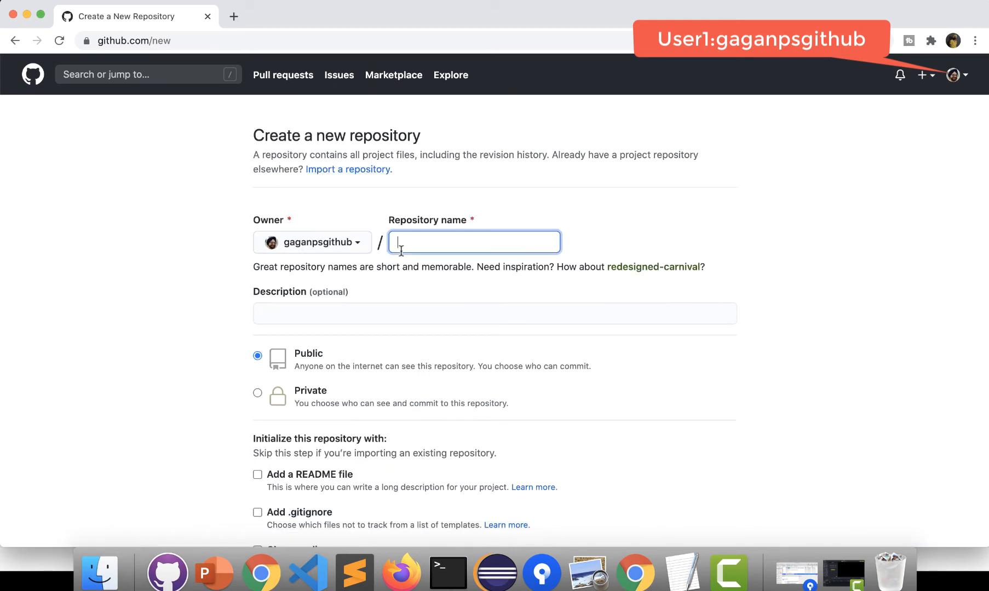
{"action": "type", "text": "PullRequestRepo"}
{"action": "left_click", "coordinate": [357, 303]}
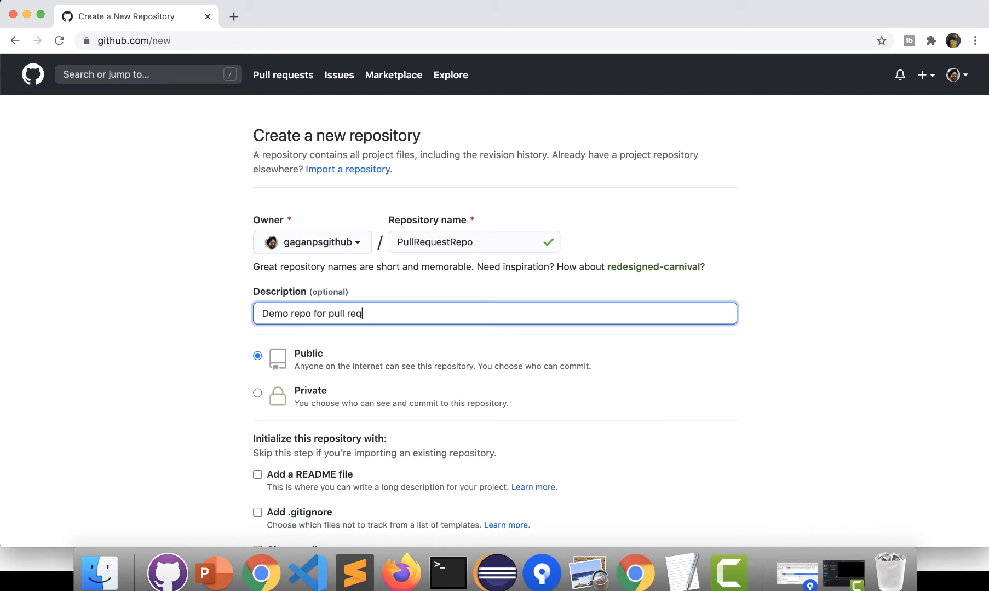
{"action": "left_click", "coordinate": [256, 474]}
{"action": "scroll", "coordinate": [257, 474], "scroll_direction": "down", "scroll_amount": 5}
{"action": "left_click", "coordinate": [319, 425]}
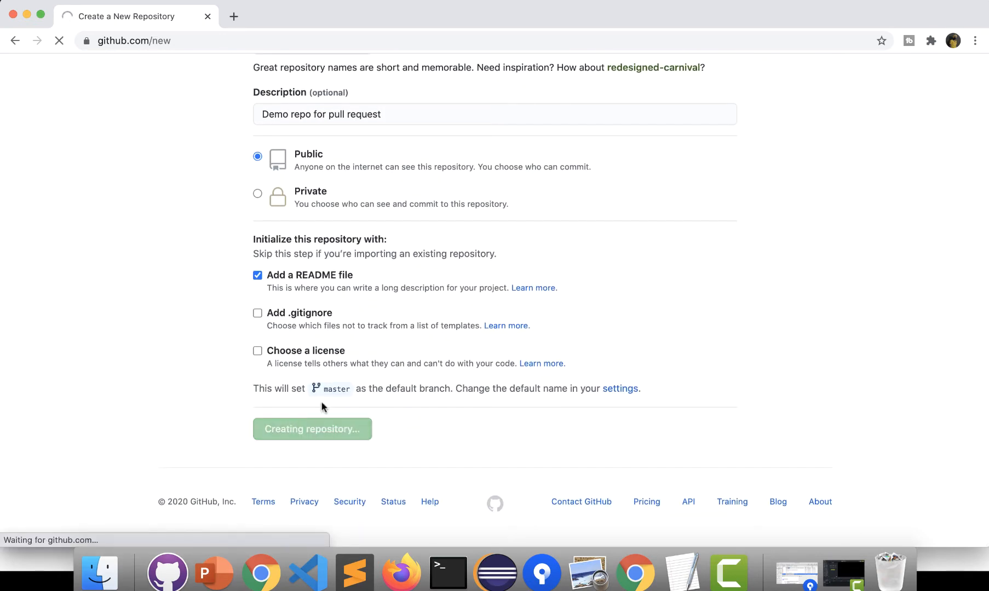
- Start a new file named pullrequestdemofile.txt in PullRequestRepo
{"action": "scroll", "coordinate": [506, 377], "scroll_direction": "down", "scroll_amount": 3}
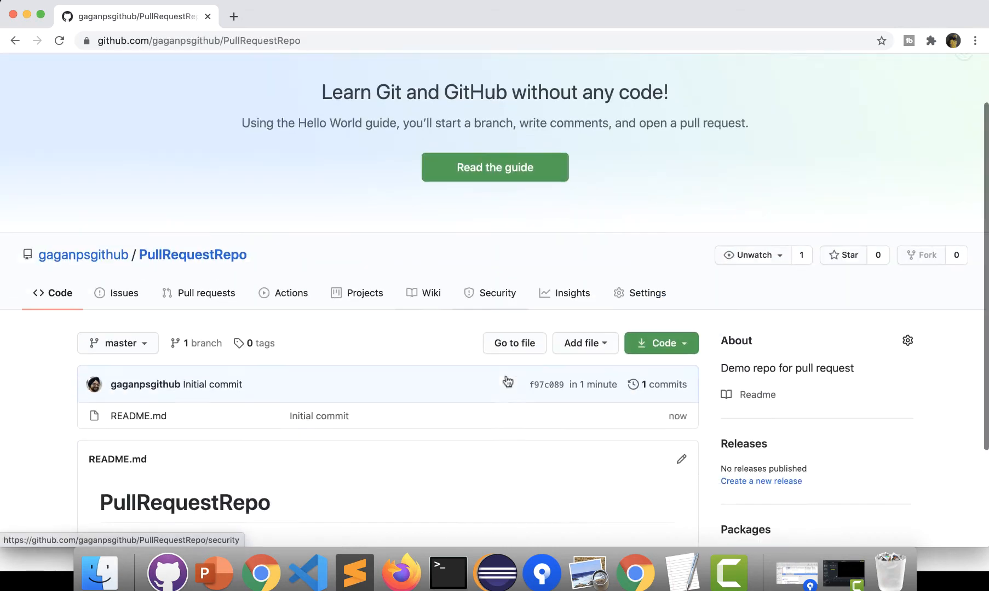
{"action": "left_click", "coordinate": [597, 252]}
{"action": "left_click", "coordinate": [577, 269]}
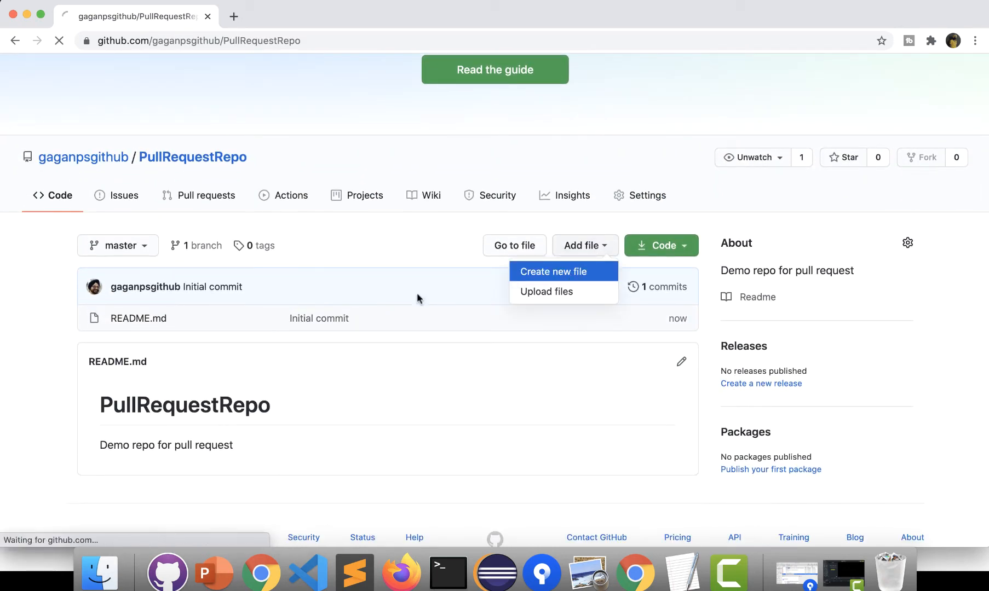
{"action": "type", "text": "pullreques"}
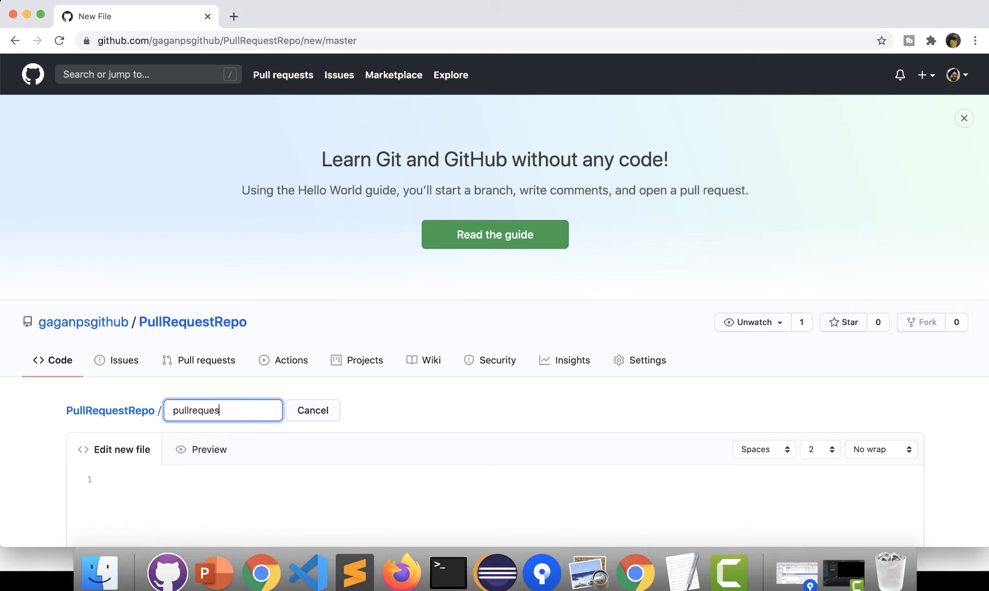
{"action": "type", "text": "tdemofile.txt"}
- Enter "pullrequestdemofile is created." as the content of the new file, reusing the file name without its extension
{"action": "double_click", "coordinate": [230, 410]}
{"action": "key", "text": "cmd+c"}
{"action": "left_click", "coordinate": [206, 502]}
{"action": "key", "text": "cmd+v"}
{"action": "key", "text": "BackSpace"}
{"action": "key", "text": "BackSpace"}
{"action": "key", "text": "BackSpace"}
{"action": "key", "text": "BackSpace"}
{"action": "type", "text": "is created"}
{"action": "scroll", "coordinate": [495, 296], "scroll_direction": "down", "scroll_amount": 3}
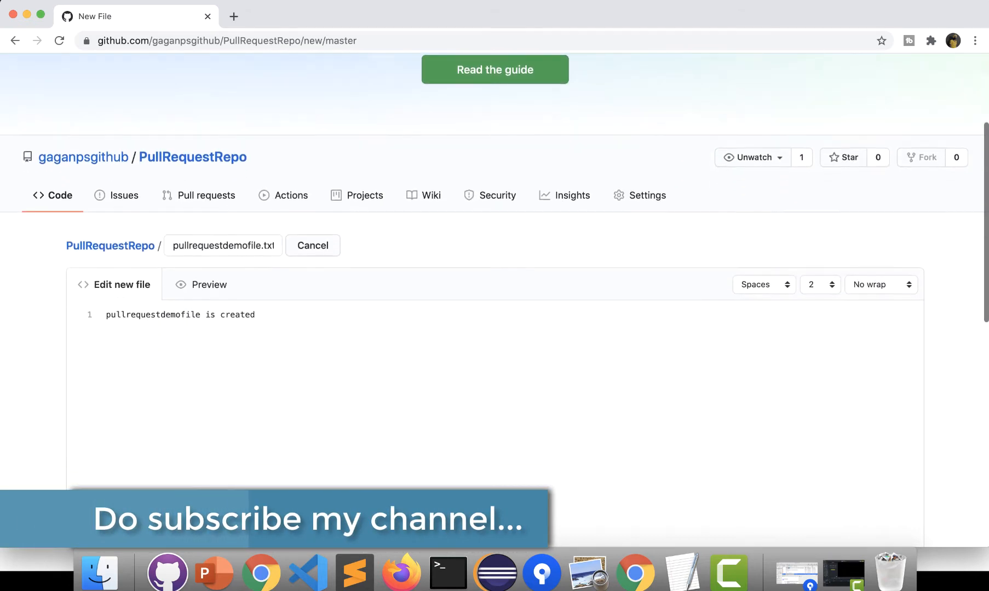
{"action": "scroll", "coordinate": [494, 383], "scroll_direction": "down", "scroll_amount": 3}
{"action": "type", "text": "."}
- Commit the new file directly to the master branch with the message "Commit for pullrequestdemofile is created."
{"action": "key", "text": "super+a"}
{"action": "scroll", "coordinate": [495, 383], "scroll_direction": "down", "scroll_amount": 4}
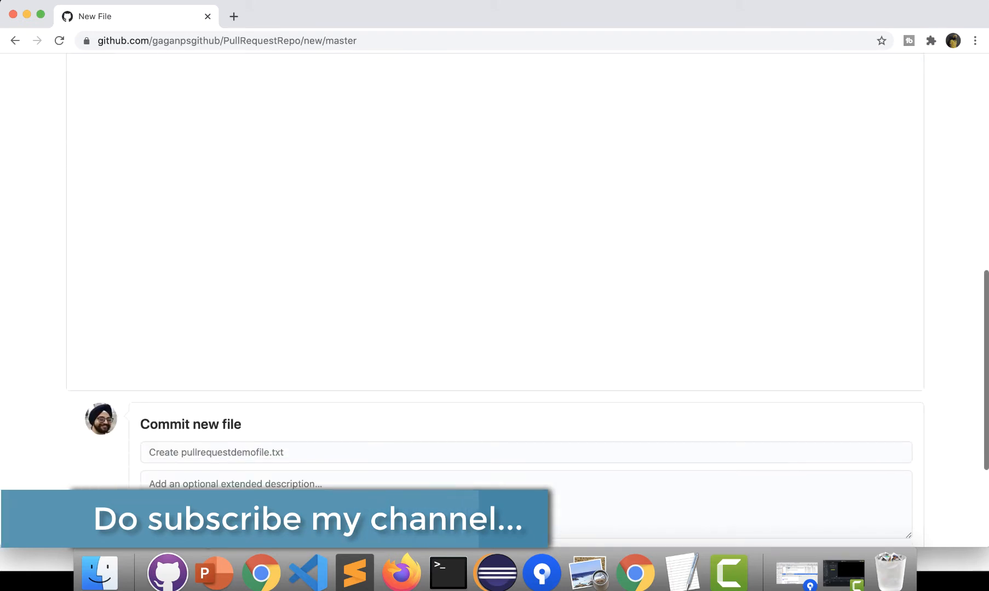
{"action": "left_click", "coordinate": [222, 453]}
{"action": "type", "text": "oco"}
{"action": "key", "text": "BackSpace"}
{"action": "key", "text": "BackSpace"}
{"action": "key", "text": "BackSpace"}
{"action": "type", "text": "Co"}
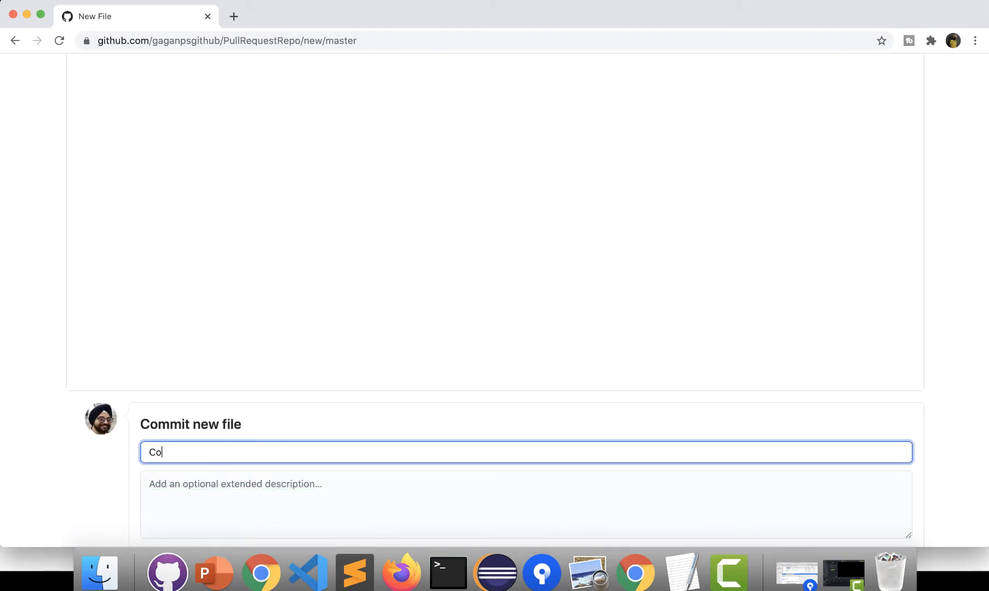
{"action": "type", "text": "mmit for pullrequestdemofile is created."}
{"action": "scroll", "coordinate": [261, 487], "scroll_direction": "down", "scroll_amount": 3}
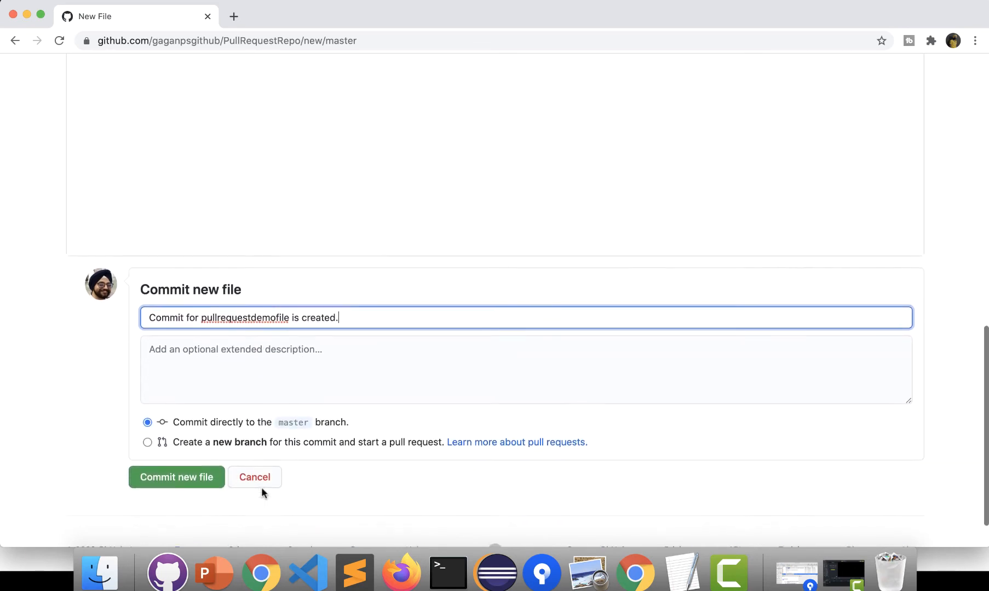
{"action": "left_click", "coordinate": [214, 467]}
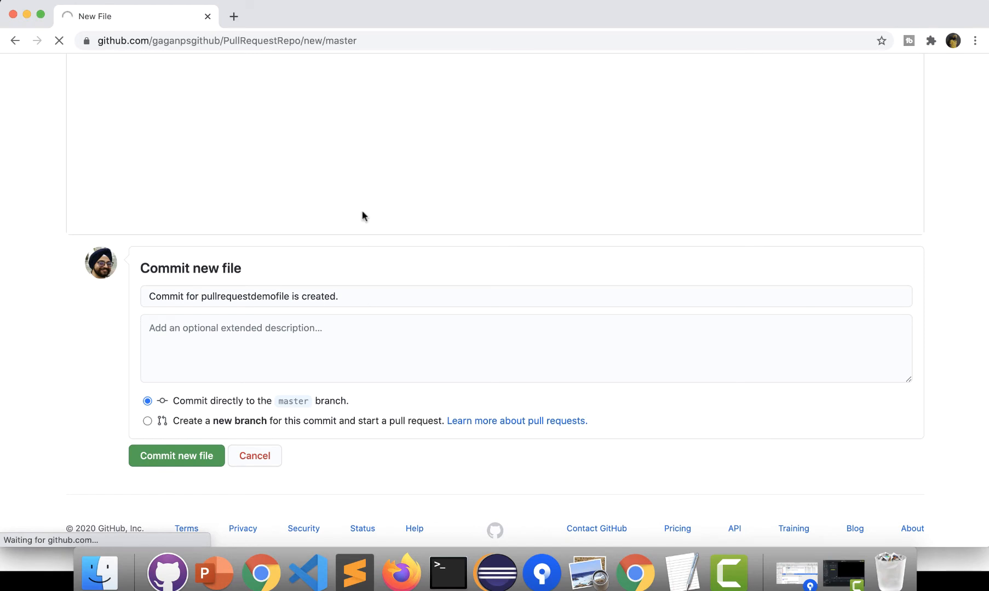
- Reload PullRequestRepo at its root address without the tree/master part and copy that URL
{"action": "scroll", "coordinate": [353, 255], "scroll_direction": "down", "scroll_amount": 3}
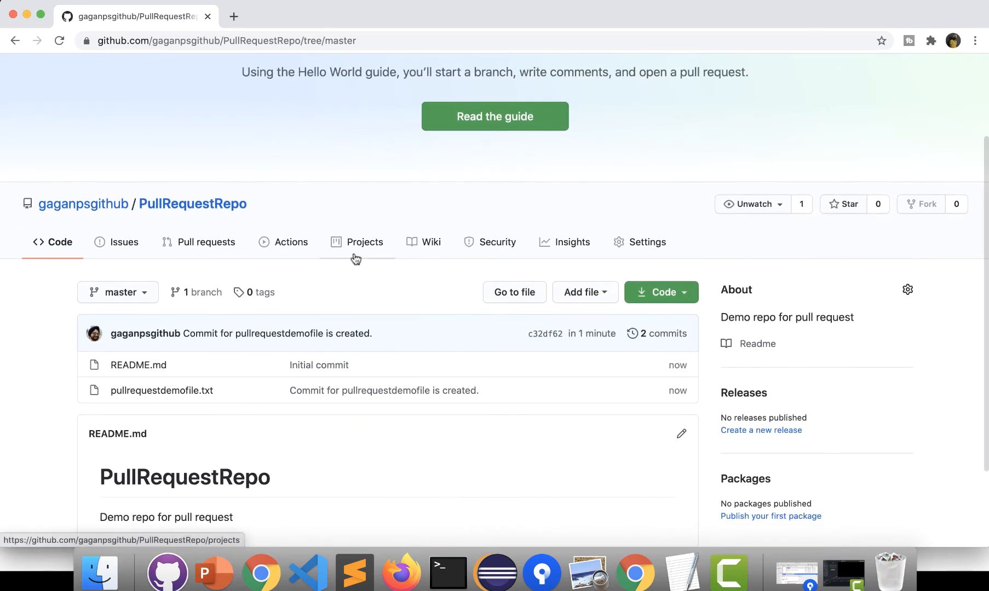
{"action": "left_click_drag", "start_coordinate": [272, 207], "coordinate": [135, 206]}
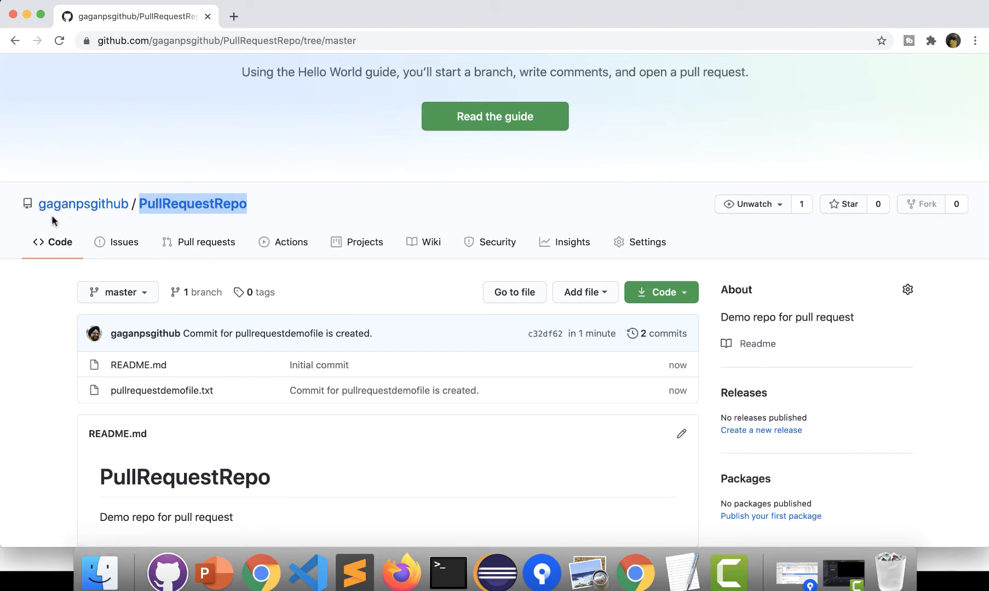
{"action": "left_click_drag", "start_coordinate": [308, 41], "coordinate": [496, 44]}
{"action": "key", "text": "BackSpace"}
{"action": "key", "text": "BackSpace"}
{"action": "key", "text": "Return"}
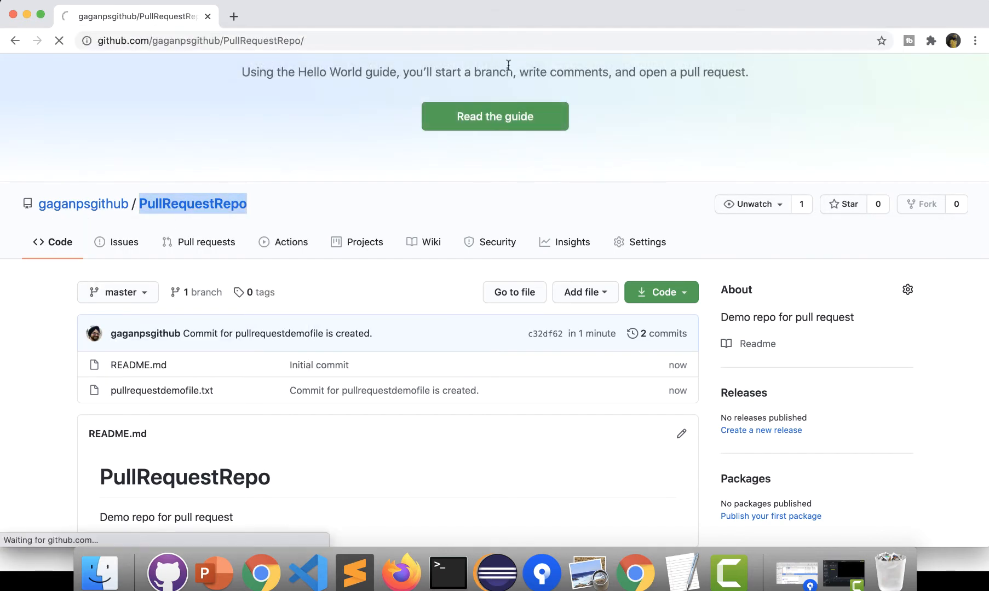
{"action": "left_click_drag", "start_coordinate": [351, 40], "coordinate": [85, 41]}
{"action": "key", "text": "super+c"}
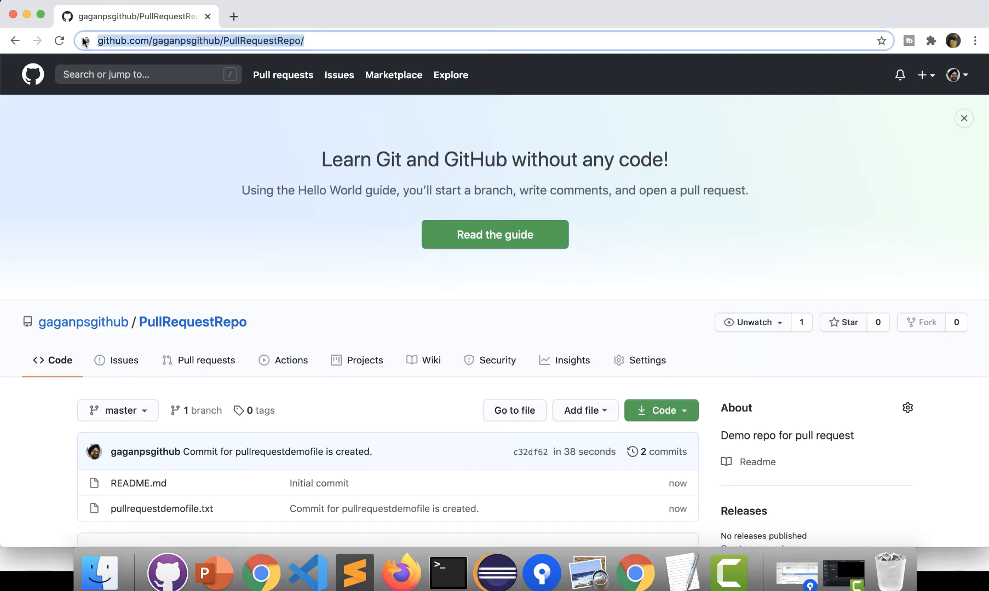
- Switch to Firefox, where the second GitHub account is signed in, and open the copied PullRequestRepo URL
{"action": "key", "text": "super+Tab"}
{"action": "key", "text": "super+Tab"}
{"action": "key", "text": "super+Tab"}
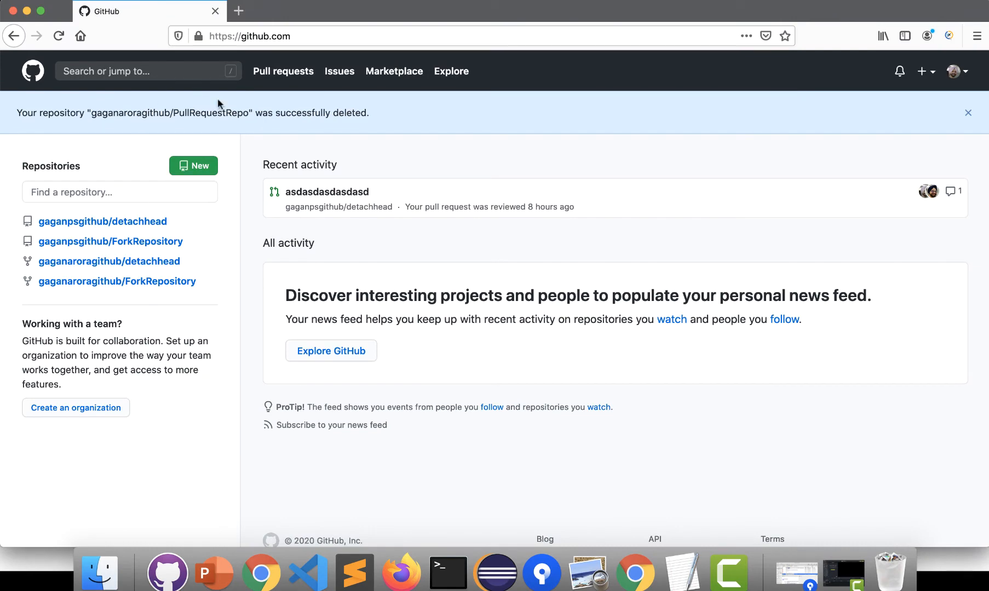
{"action": "left_click", "coordinate": [315, 35]}
{"action": "key", "text": "super+v"}
{"action": "key", "text": "Return"}
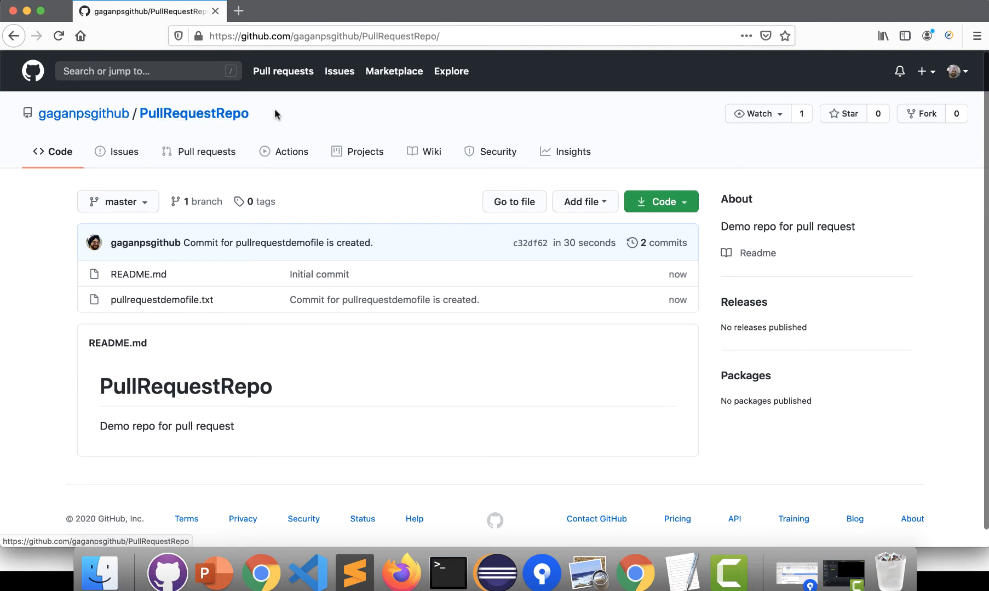
- Check which account is signed in and fork PullRequestRepo into it, refreshing the forking page
{"action": "left_click", "coordinate": [963, 76]}
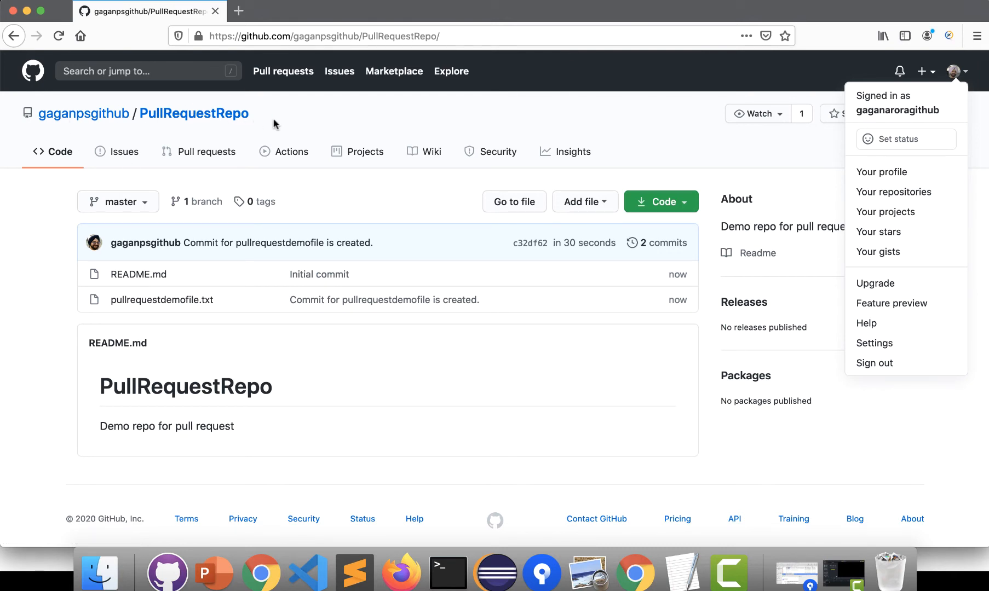
{"action": "left_click", "coordinate": [307, 117]}
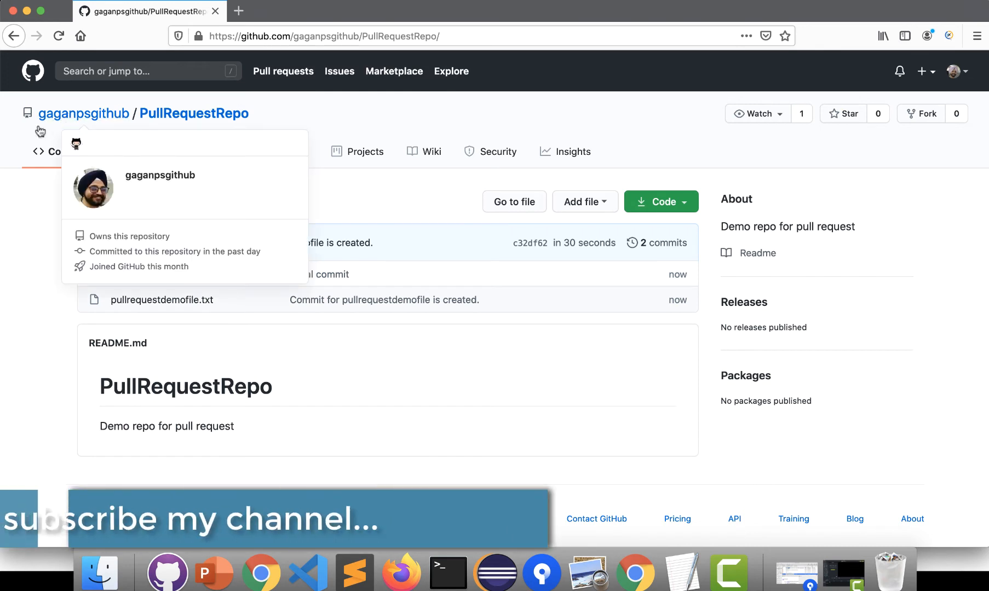
{"action": "left_click", "coordinate": [927, 114]}
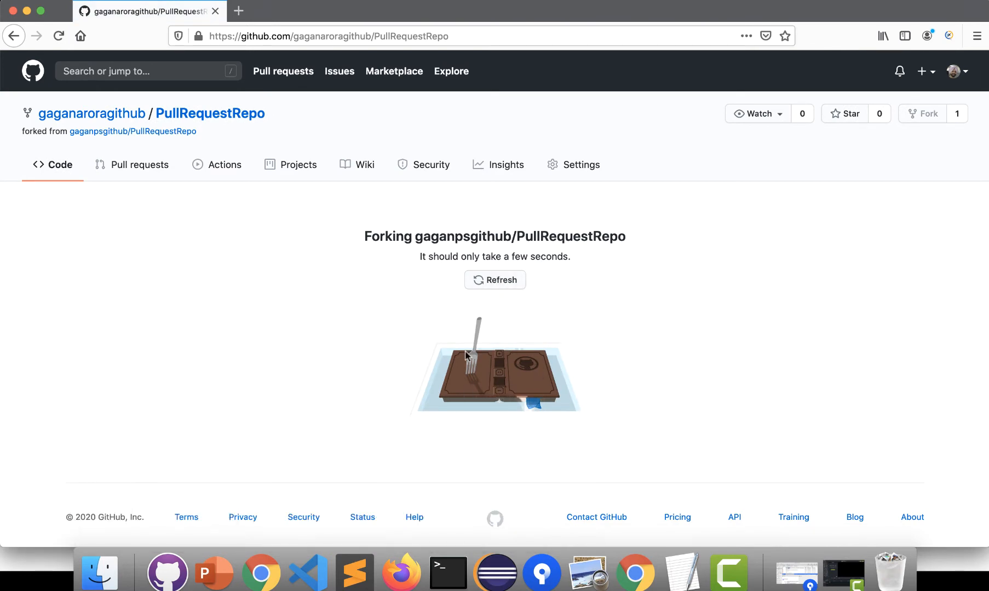
{"action": "left_click", "coordinate": [497, 280]}
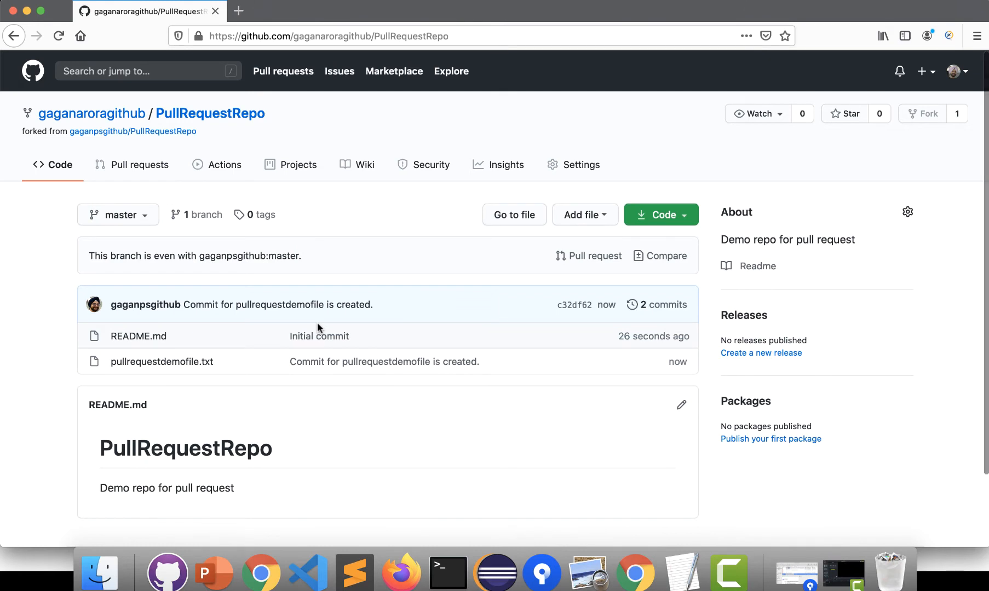
- Start a new file named pullrequestNewfile.txt in the forked repository
{"action": "left_click", "coordinate": [590, 216]}
{"action": "left_click", "coordinate": [563, 242]}
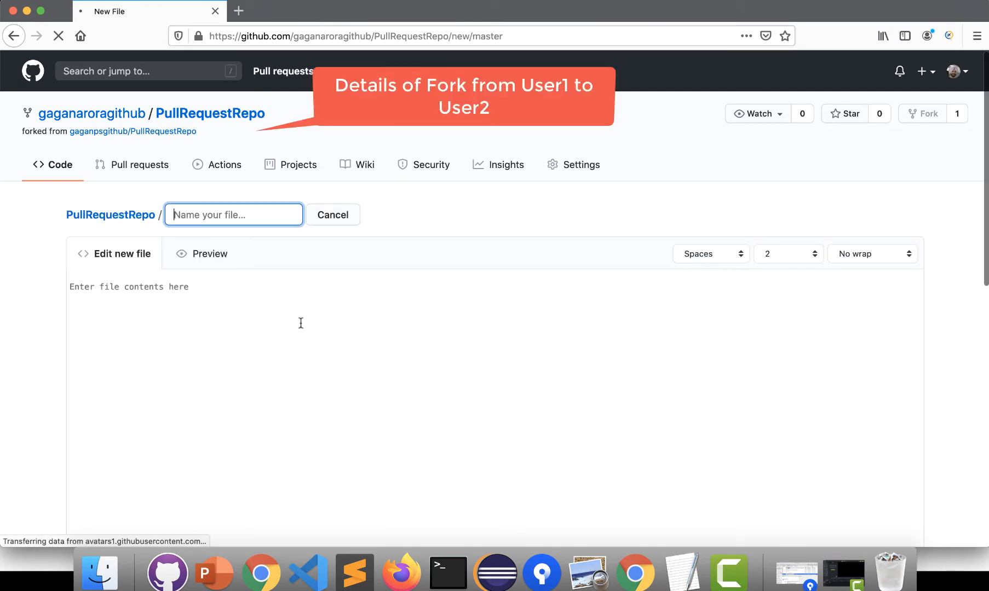
{"action": "type", "text": "pullr"}
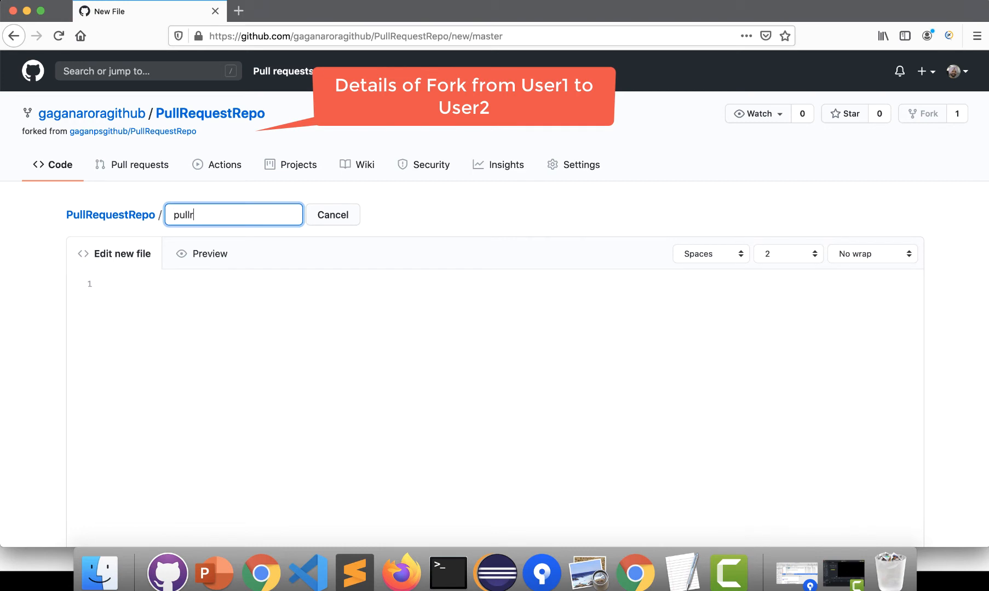
{"action": "type", "text": "equestM"}
{"action": "key", "text": "BackSpace"}
{"action": "type", "text": "NE"}
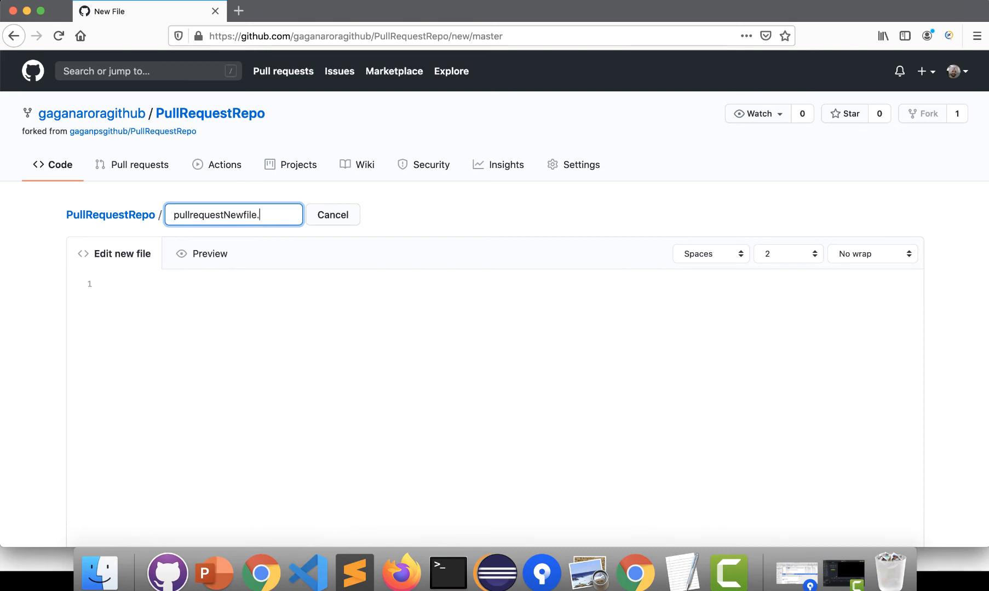
- Enter "pullrequestNewfile is created" as the content of the new file, reusing its file name
{"action": "left_click", "coordinate": [368, 338]}
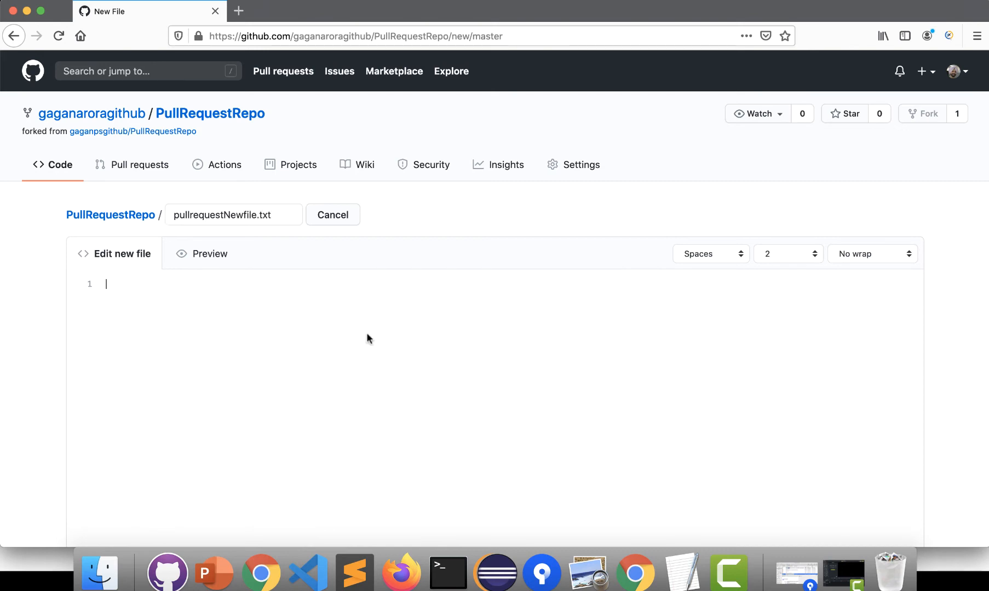
{"action": "double_click", "coordinate": [260, 208]}
{"action": "key", "text": "super+c"}
{"action": "left_click", "coordinate": [234, 303]}
{"action": "key", "text": "super+v"}
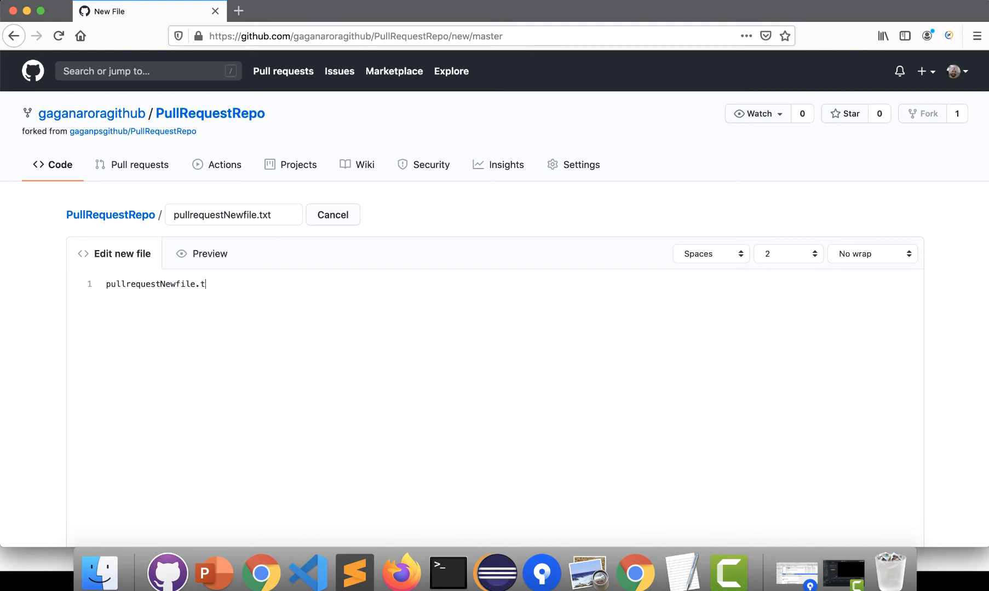
- Commit the new file directly to the fork's master branch with the message "Commit for pullrequestNewfile is created"
{"action": "key", "text": "super+a"}
{"action": "key", "text": "super+c"}
{"action": "scroll", "coordinate": [331, 362], "scroll_direction": "down", "scroll_amount": 10}
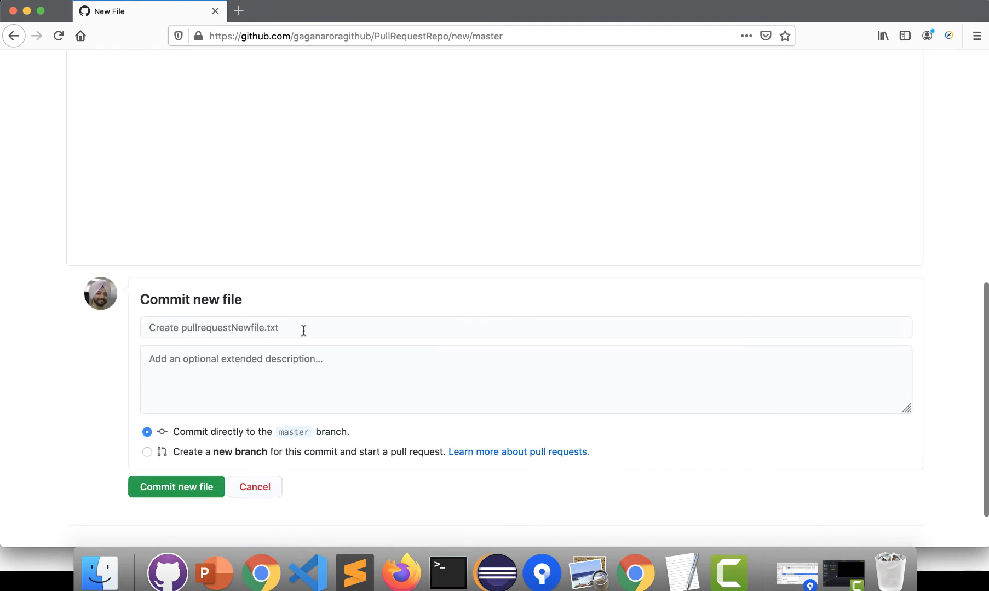
{"action": "left_click", "coordinate": [303, 332]}
{"action": "type", "text": "Commit"}
{"action": "key", "text": "super+v"}
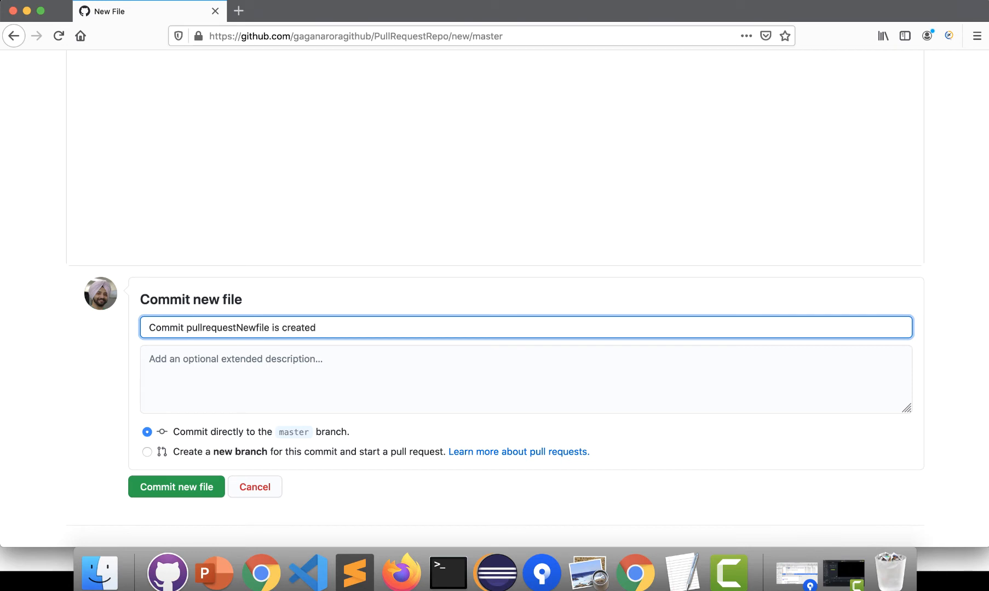
{"action": "left_click", "coordinate": [188, 327]}
{"action": "type", "text": "fir"}
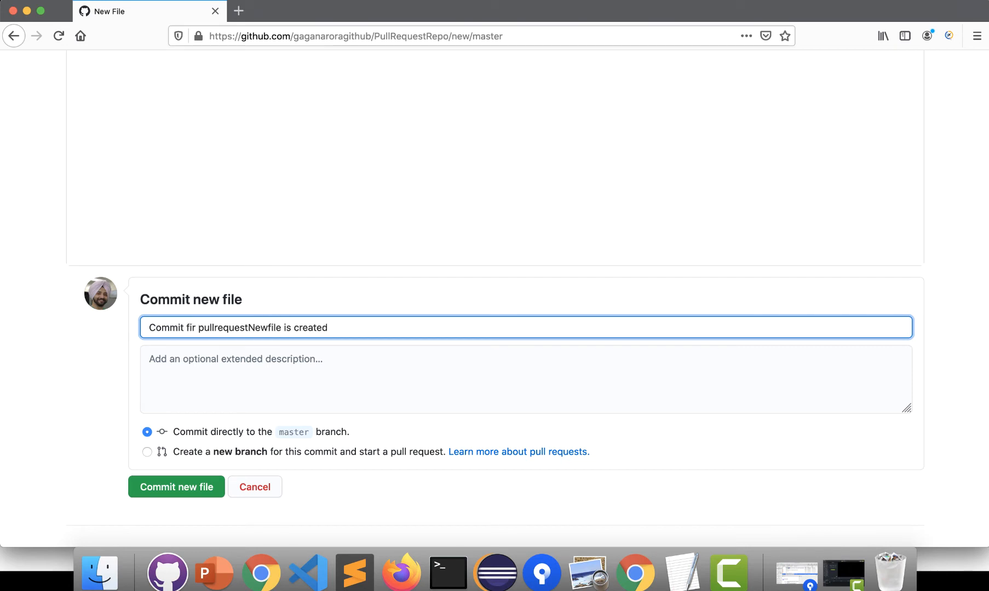
{"action": "key", "text": "BackSpace"}
{"action": "key", "text": "BackSpace"}
{"action": "key", "text": "BackSpace"}
{"action": "type", "text": "or"}
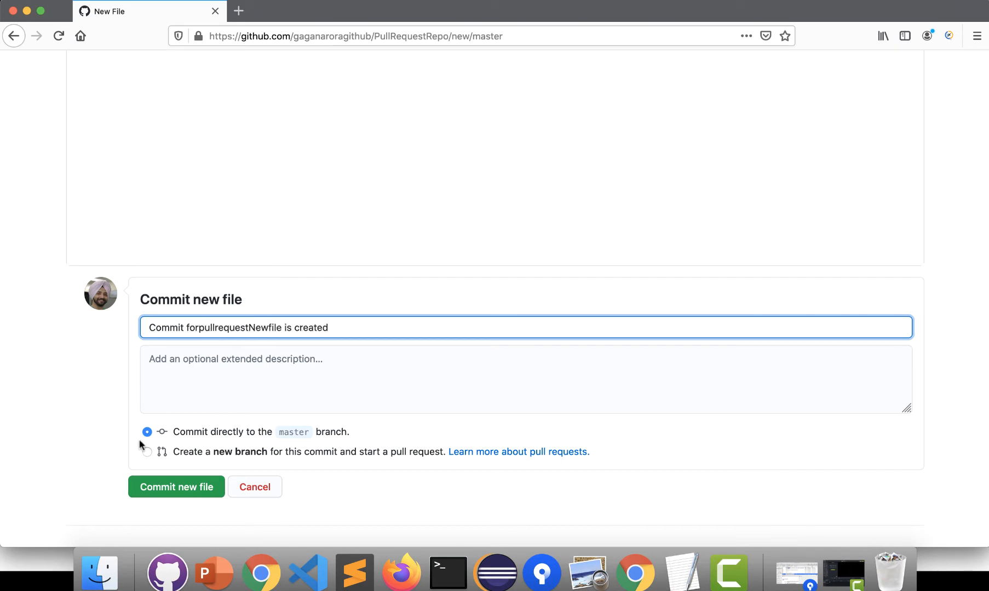
{"action": "left_click", "coordinate": [177, 489]}
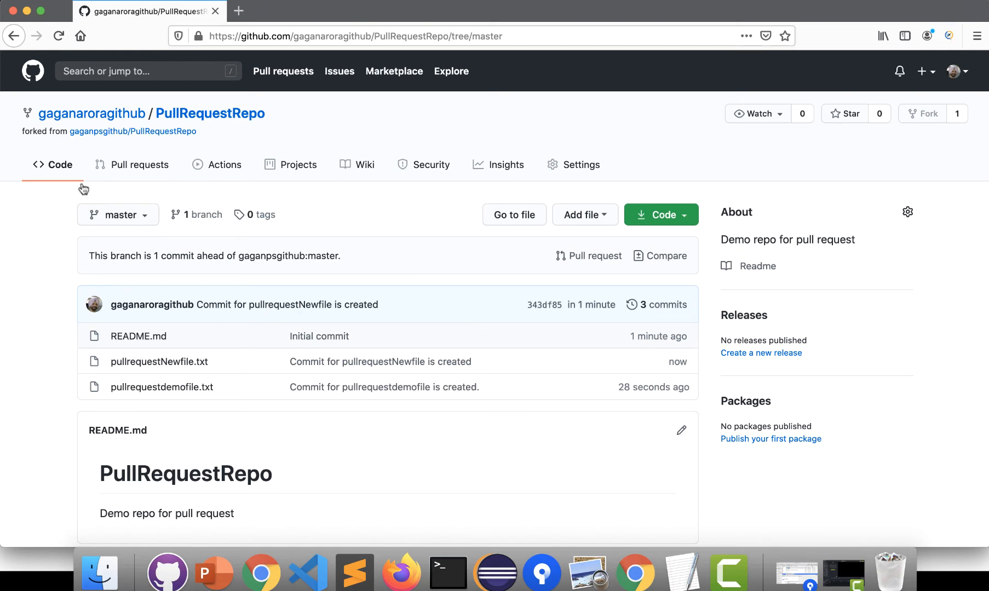
- Open the pull request comparison between the fork's master and the original repository's master, and review the changes
{"action": "left_click", "coordinate": [59, 171]}
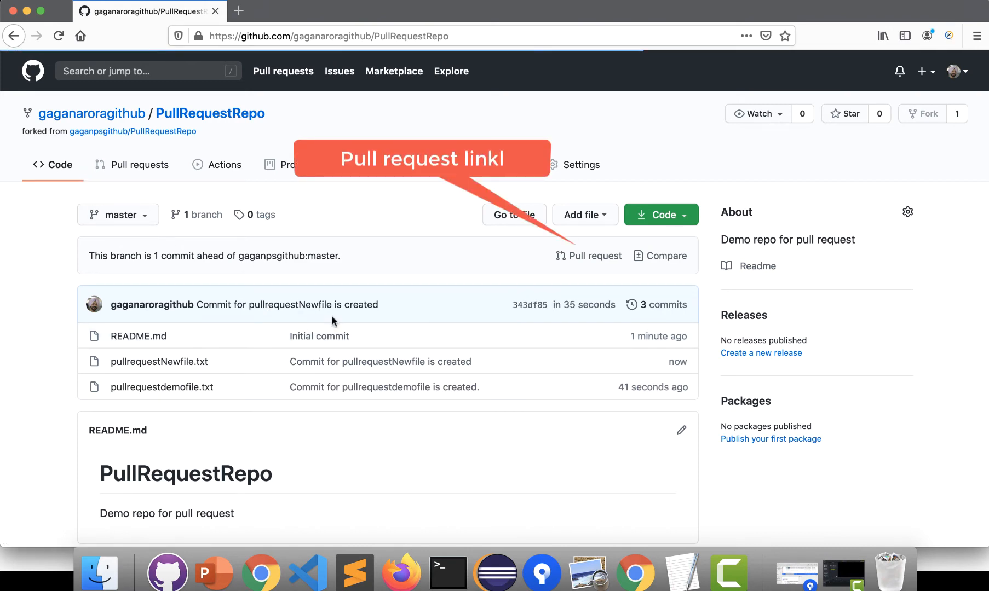
{"action": "left_click", "coordinate": [599, 262]}
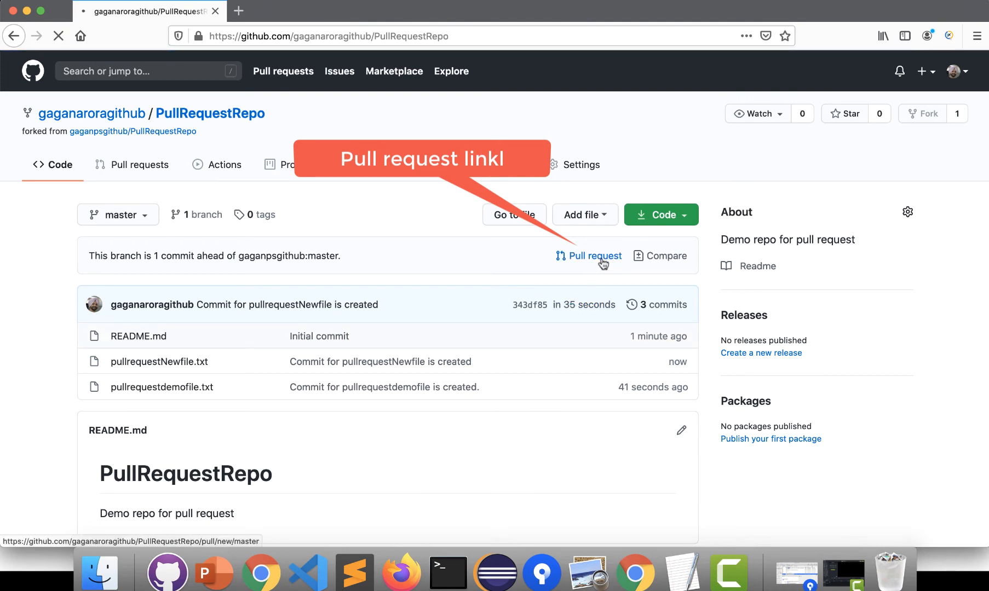
{"action": "scroll", "coordinate": [528, 340], "scroll_direction": "down", "scroll_amount": 3}
{"action": "scroll", "coordinate": [527, 339], "scroll_direction": "down", "scroll_amount": 2}
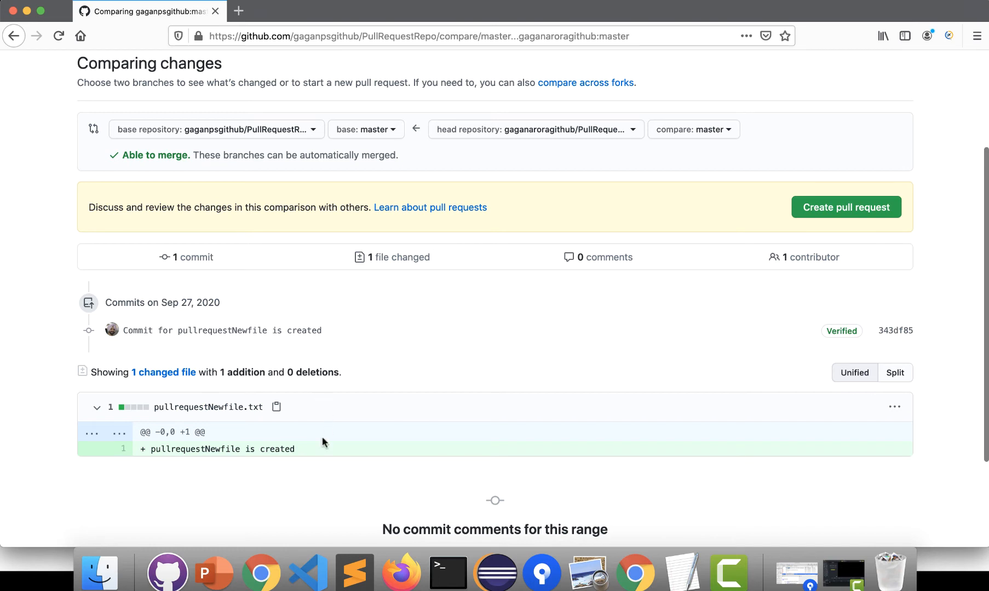
- Create the pull request to the original repository with the comment "Please approve my request for new file"
{"action": "left_click", "coordinate": [829, 209]}
{"action": "left_click", "coordinate": [332, 297]}
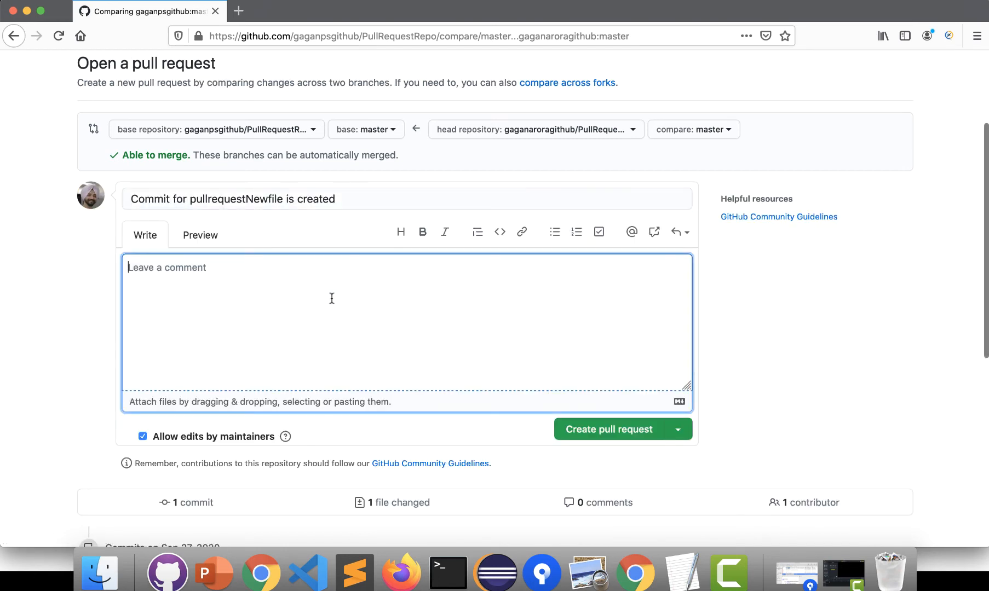
{"action": "type", "text": "Please approve my request for new file"}
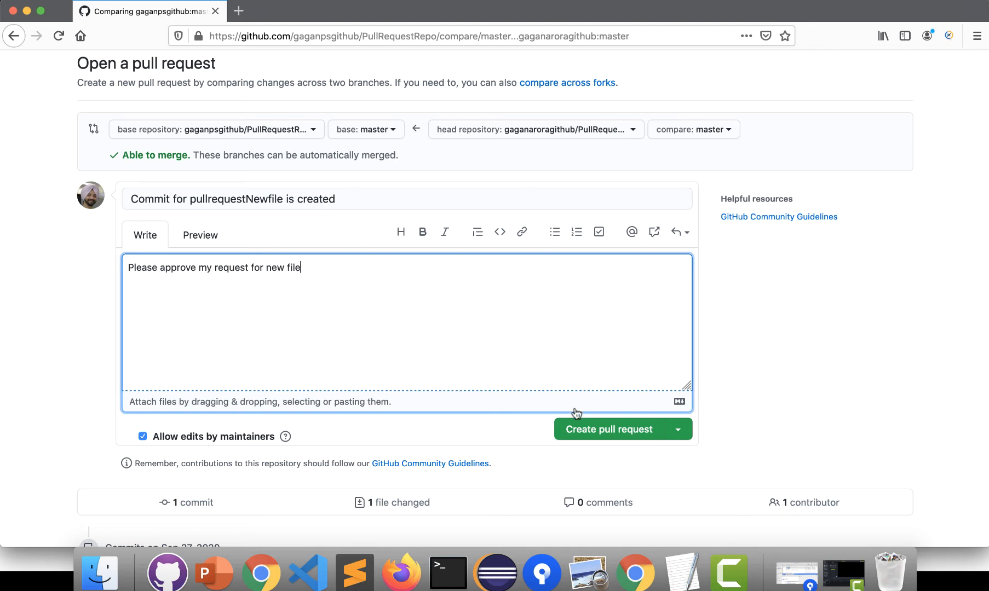
{"action": "left_click", "coordinate": [602, 431]}
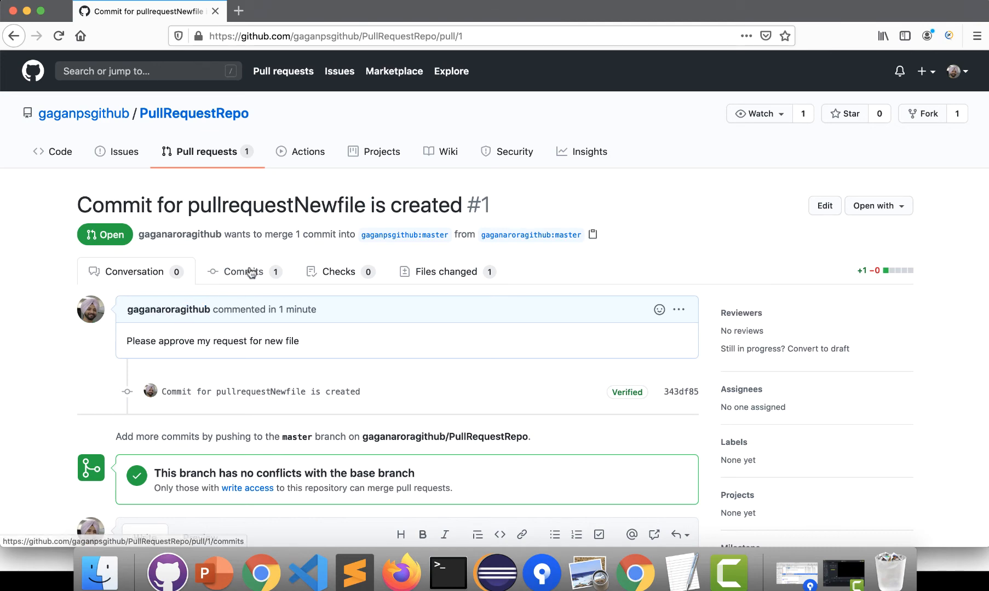
- Switch to Chrome, refresh the original PullRequestRepo and open the pull request "Commit for pullrequestNewfile is created"
{"action": "key", "text": "super+Tab"}
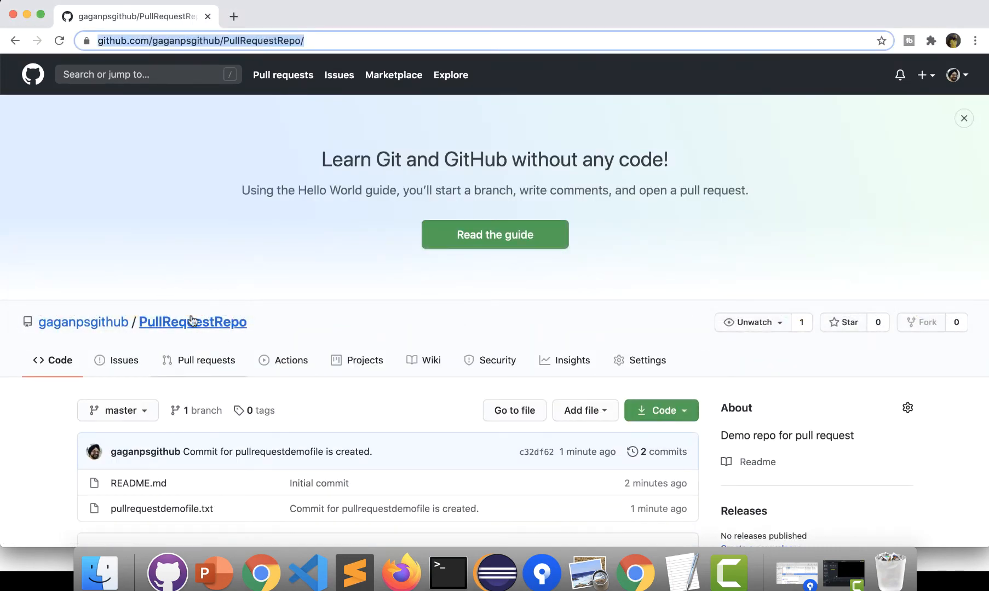
{"action": "scroll", "coordinate": [192, 346], "scroll_direction": "down", "scroll_amount": 2}
{"action": "scroll", "coordinate": [192, 346], "scroll_direction": "down", "scroll_amount": 2}
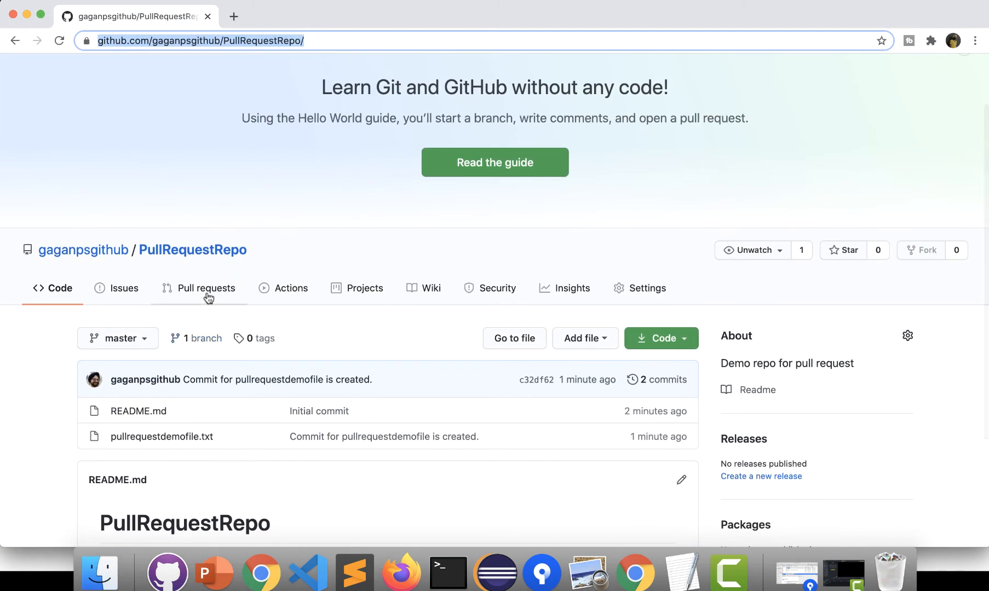
{"action": "key", "text": "Return"}
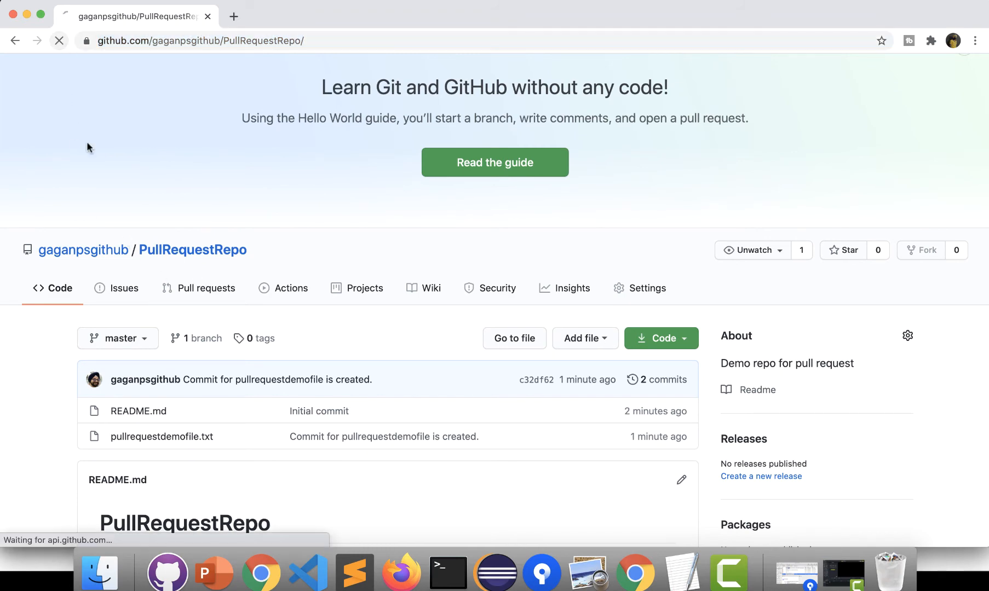
{"action": "left_click", "coordinate": [217, 292]}
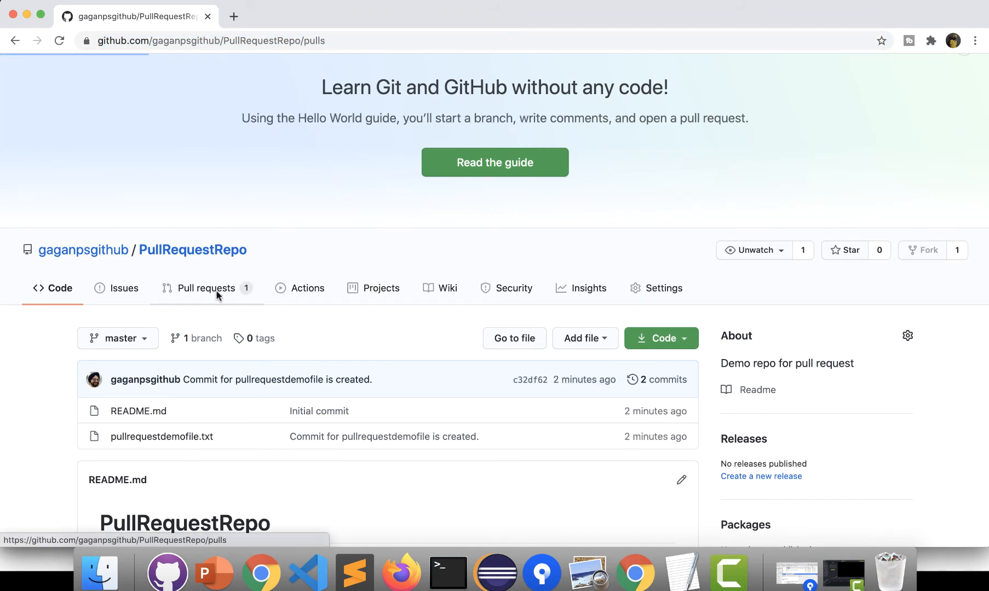
{"action": "scroll", "coordinate": [233, 353], "scroll_direction": "down", "scroll_amount": 6}
{"action": "scroll", "coordinate": [233, 356], "scroll_direction": "down", "scroll_amount": 3}
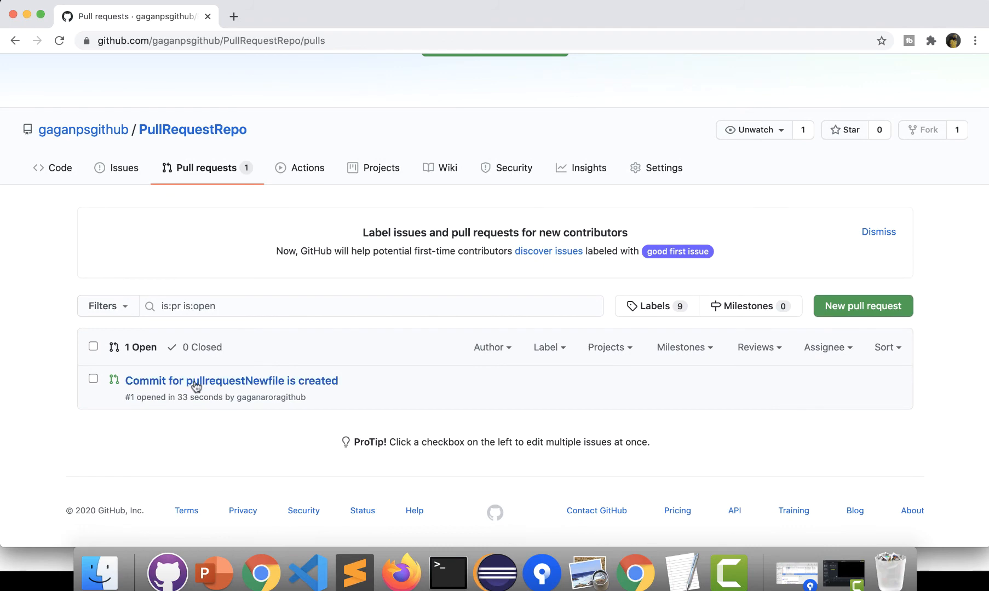
{"action": "left_click", "coordinate": [208, 382]}
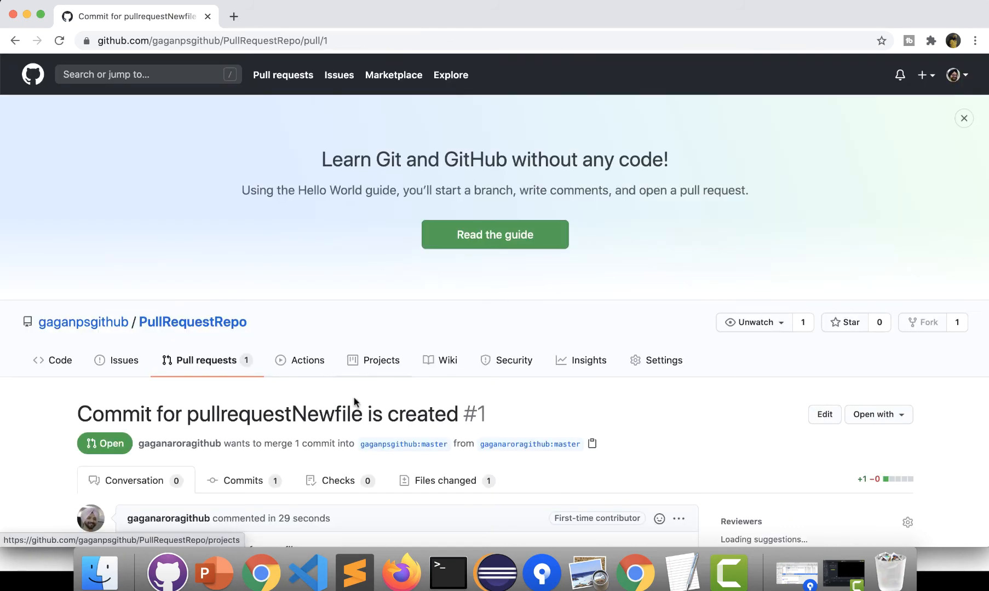
- Read the pull request's comment, then examine the line it adds in the changed file pullrequestNewfile.txt
{"action": "scroll", "coordinate": [278, 328], "scroll_direction": "down", "scroll_amount": 10}
{"action": "scroll", "coordinate": [278, 329], "scroll_direction": "down", "scroll_amount": 1}
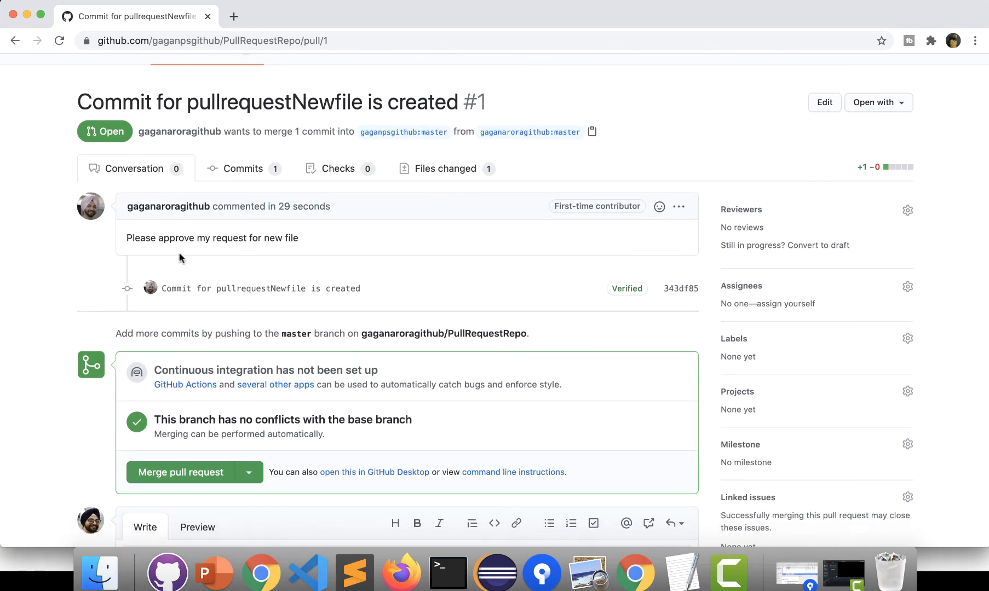
{"action": "left_click_drag", "start_coordinate": [128, 237], "coordinate": [304, 237]}
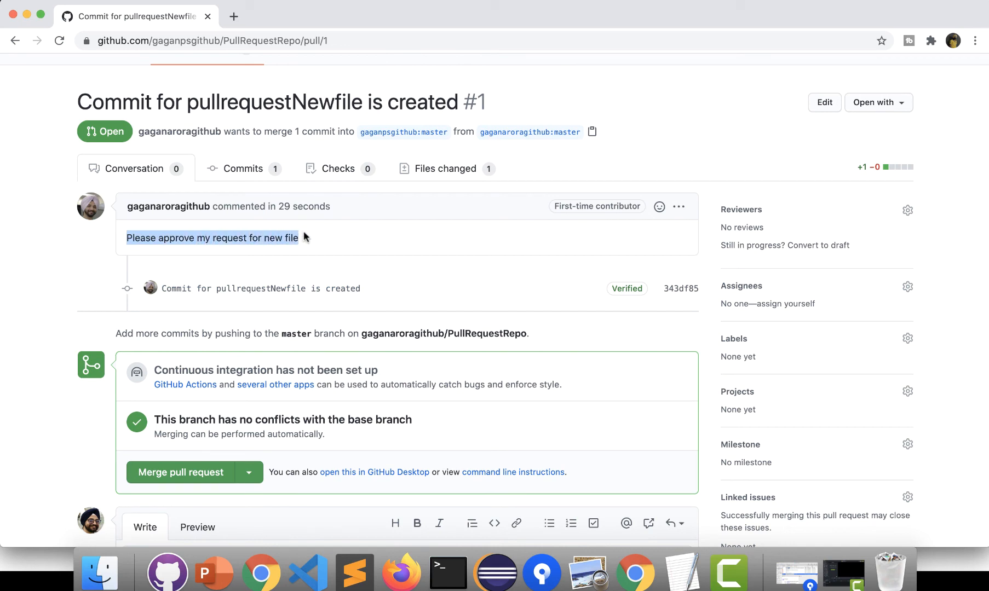
{"action": "scroll", "coordinate": [296, 338], "scroll_direction": "down", "scroll_amount": 2}
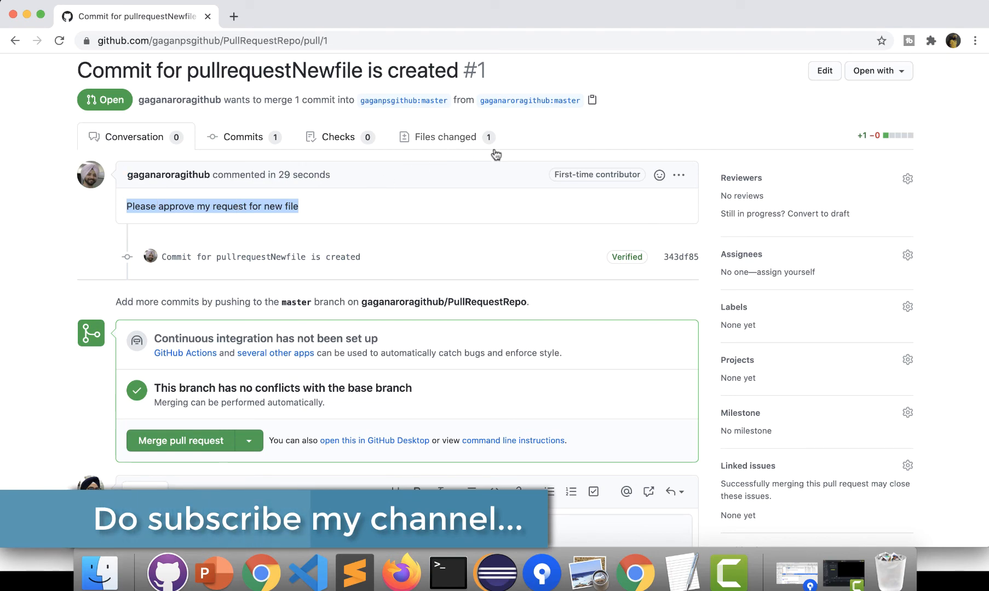
{"action": "left_click", "coordinate": [455, 141]}
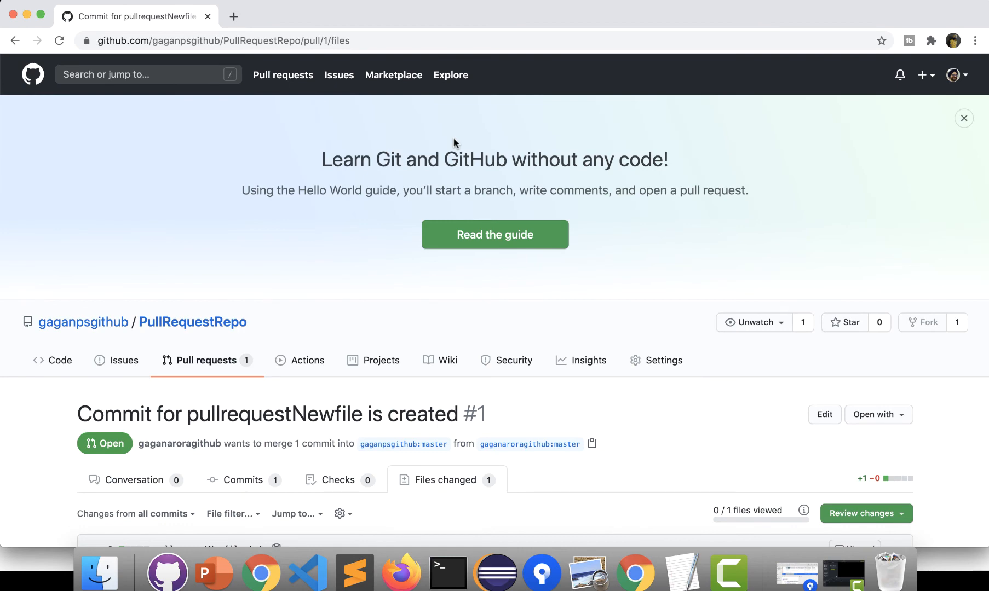
{"action": "scroll", "coordinate": [454, 142], "scroll_direction": "down", "scroll_amount": 5}
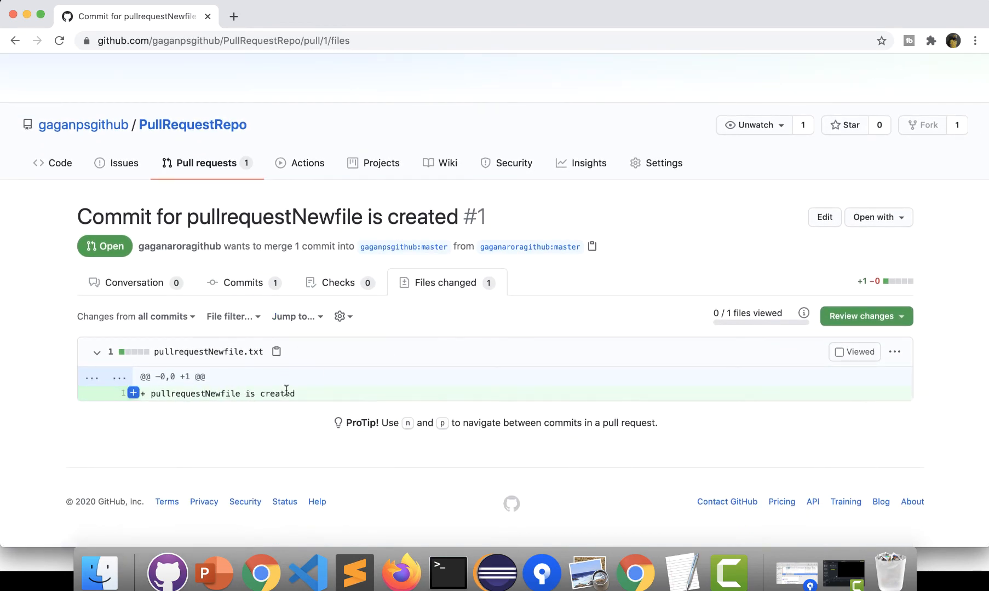
{"action": "left_click_drag", "start_coordinate": [300, 393], "coordinate": [159, 397]}
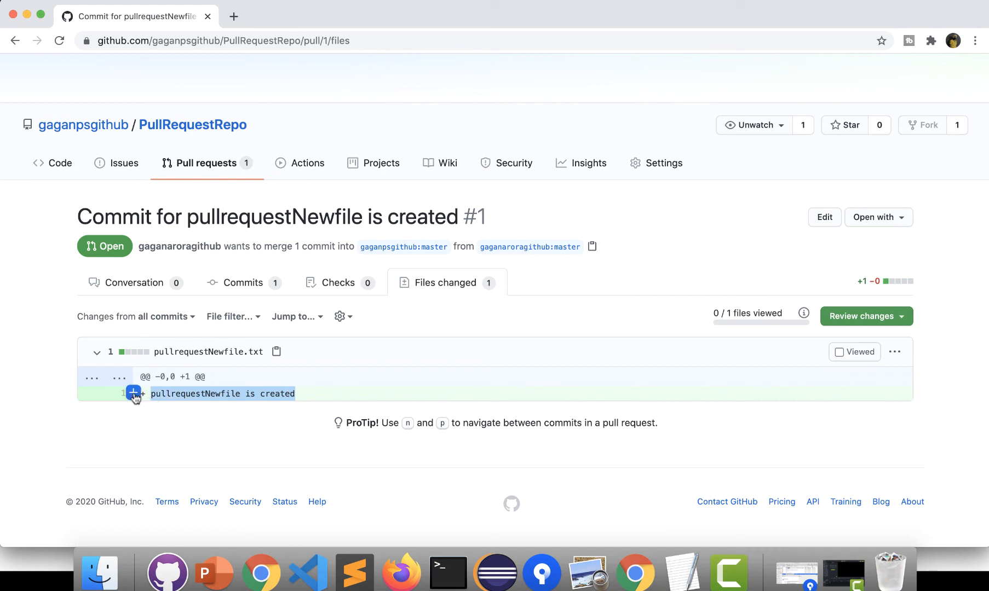
{"action": "left_click", "coordinate": [133, 393]}
{"action": "scroll", "coordinate": [180, 475], "scroll_direction": "down", "scroll_amount": 4}
{"action": "left_click", "coordinate": [298, 429]}
{"action": "left_click", "coordinate": [387, 385]}
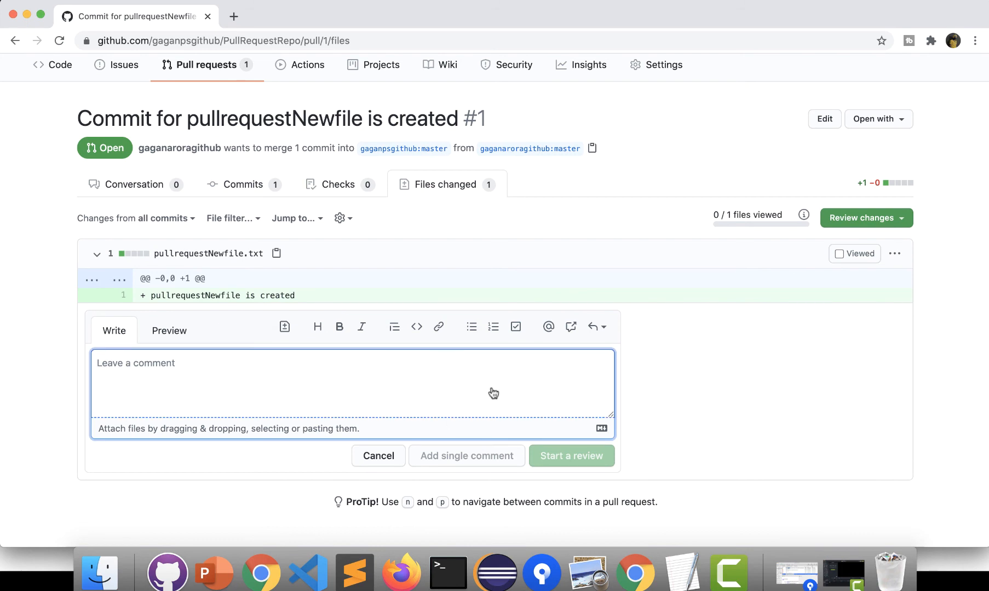
{"action": "left_click", "coordinate": [379, 460]}
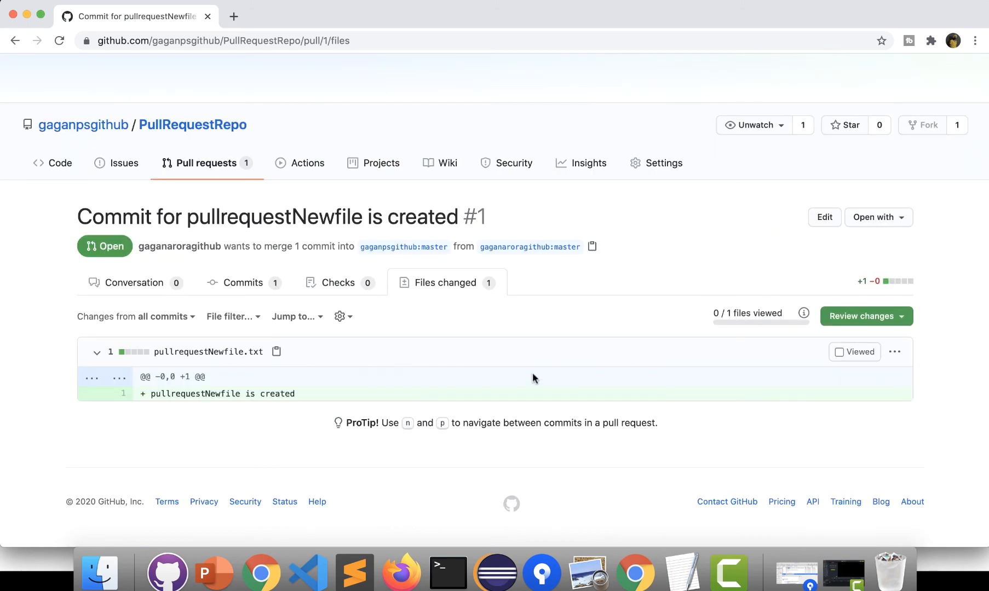
- Submit a review of the pull request as a Comment reading "Looks good to me as well."
{"action": "left_click", "coordinate": [902, 322]}
{"action": "scroll", "coordinate": [772, 418], "scroll_direction": "down", "scroll_amount": 2}
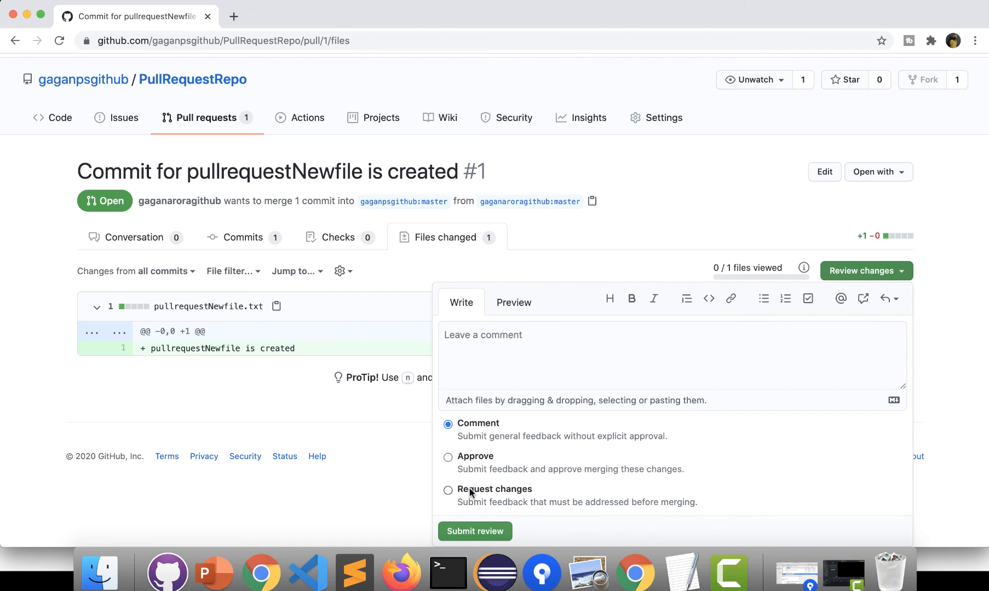
{"action": "left_click", "coordinate": [492, 345]}
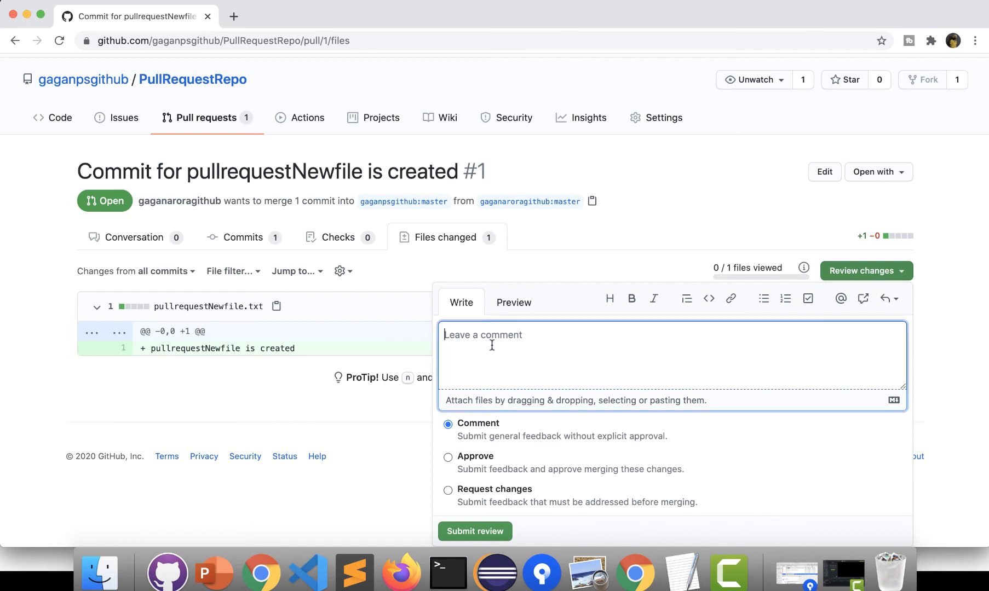
{"action": "type", "text": "Looks good to me as well."}
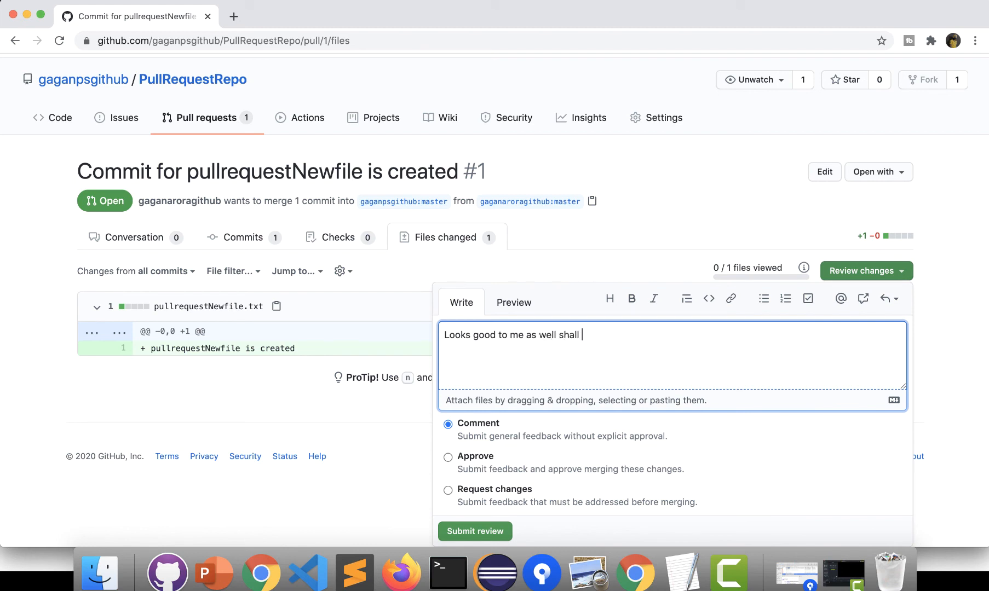
{"action": "left_click", "coordinate": [509, 531]}
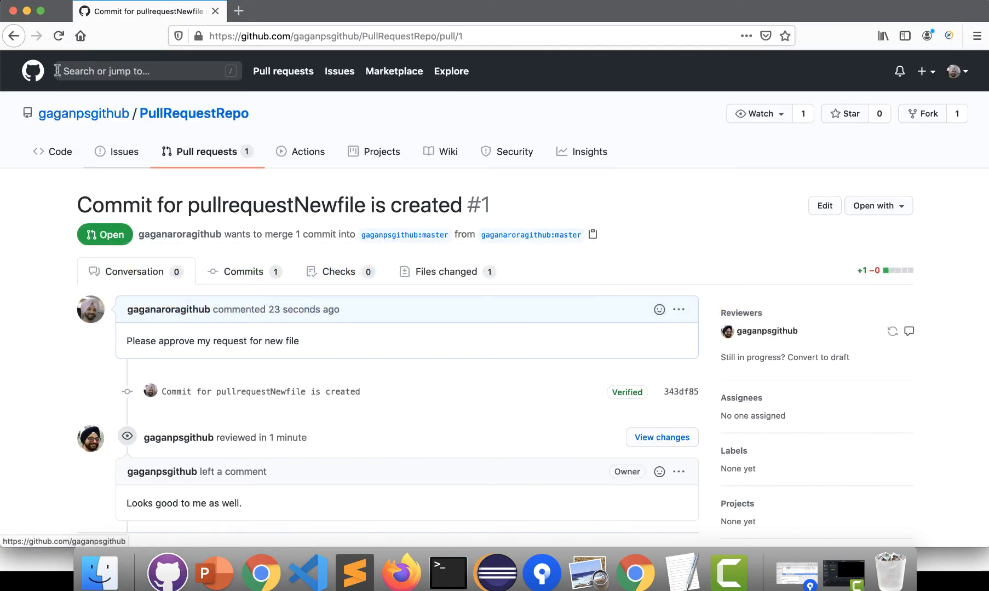
- Switch to Firefox, reload the pull request in the contributor's account and read the owner's review comment
{"action": "left_click", "coordinate": [59, 36]}
{"action": "scroll", "coordinate": [259, 337], "scroll_direction": "down", "scroll_amount": 3}
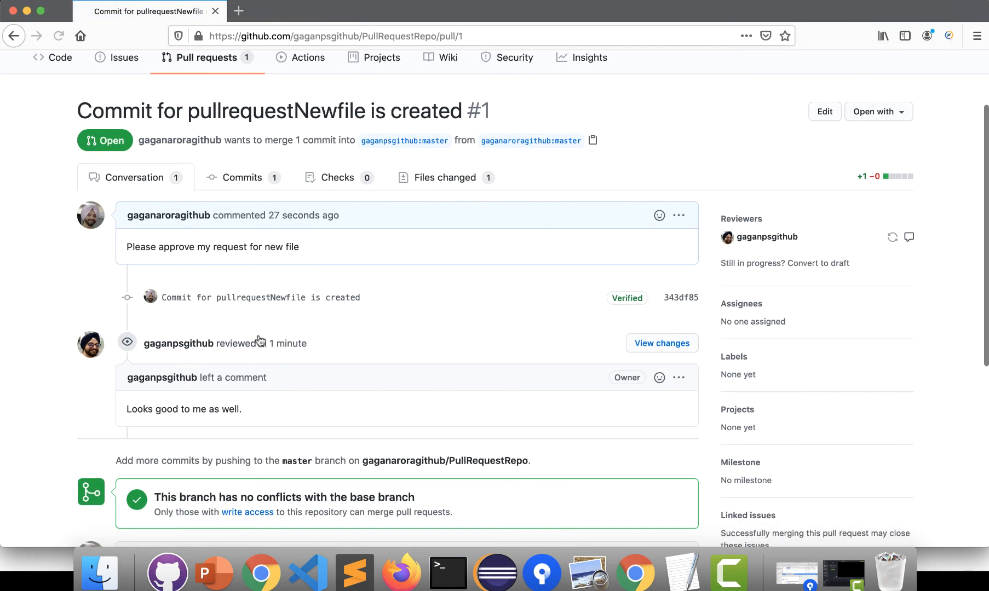
{"action": "left_click_drag", "start_coordinate": [243, 371], "coordinate": [127, 370]}
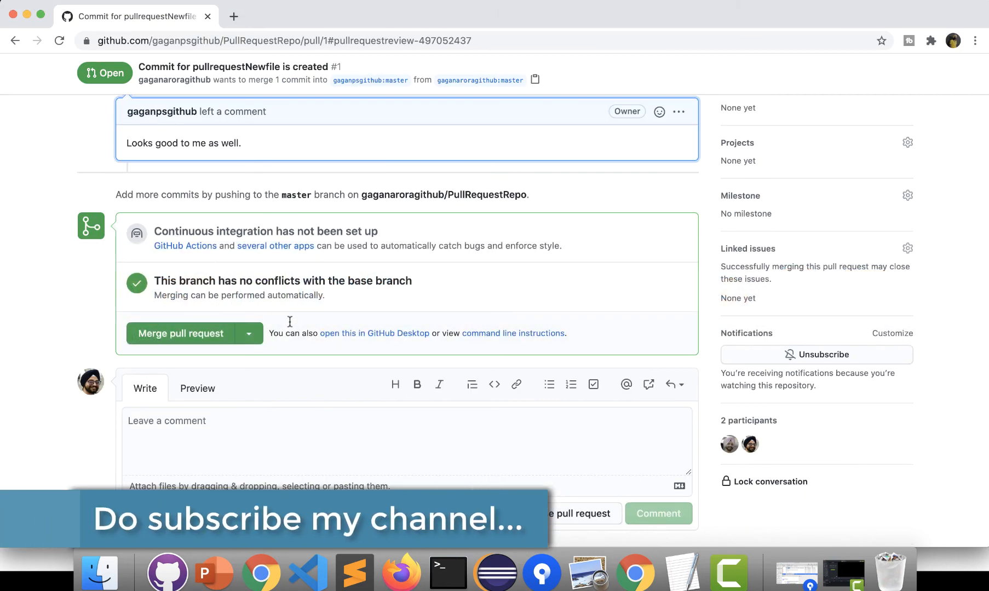
- Switch back to Chrome and submit a review of the pull request's changed files with the Approve option, without a comment
{"action": "scroll", "coordinate": [265, 327], "scroll_direction": "up", "scroll_amount": 2}
{"action": "scroll", "coordinate": [265, 327], "scroll_direction": "up", "scroll_amount": 5}
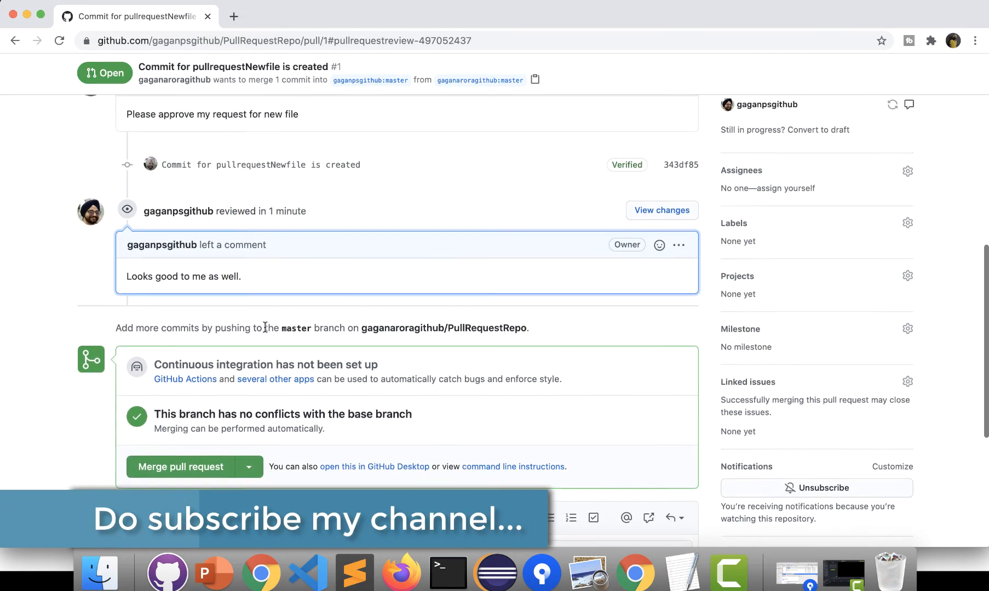
{"action": "left_click", "coordinate": [447, 184]}
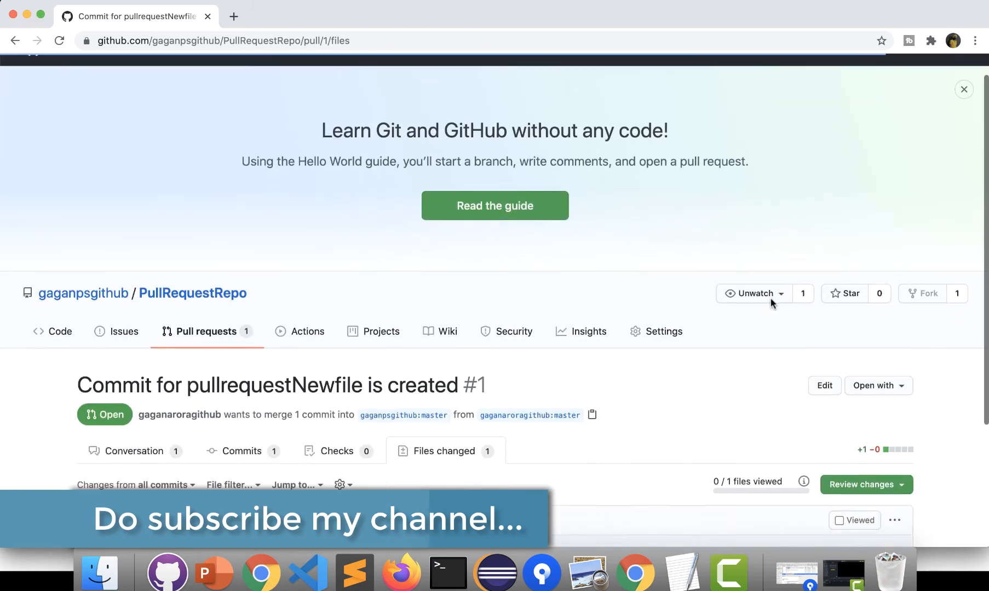
{"action": "scroll", "coordinate": [770, 303], "scroll_direction": "down", "scroll_amount": 3}
{"action": "left_click", "coordinate": [904, 372]}
{"action": "scroll", "coordinate": [793, 408], "scroll_direction": "down", "scroll_amount": 3}
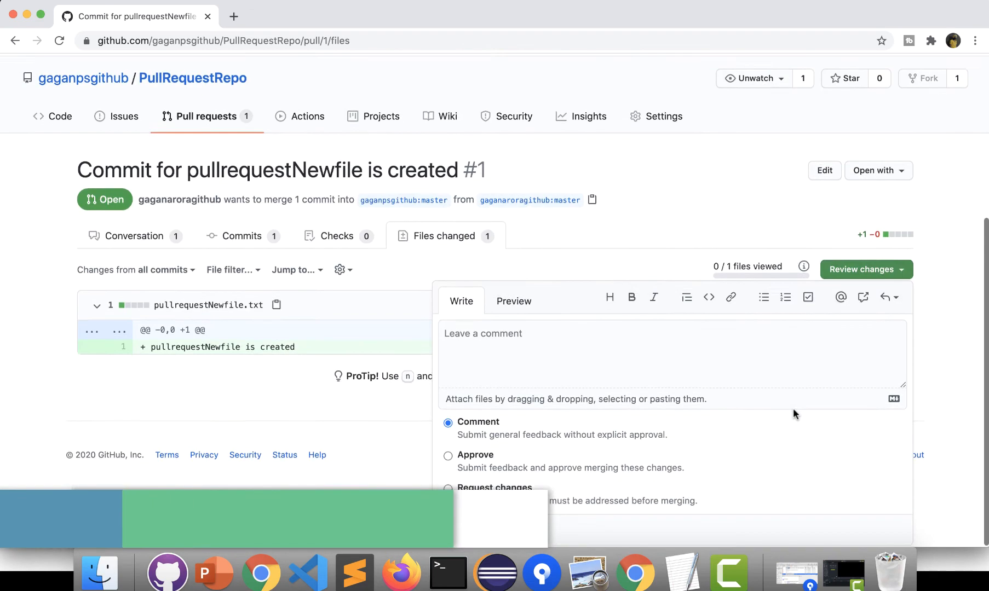
{"action": "left_click", "coordinate": [513, 462]}
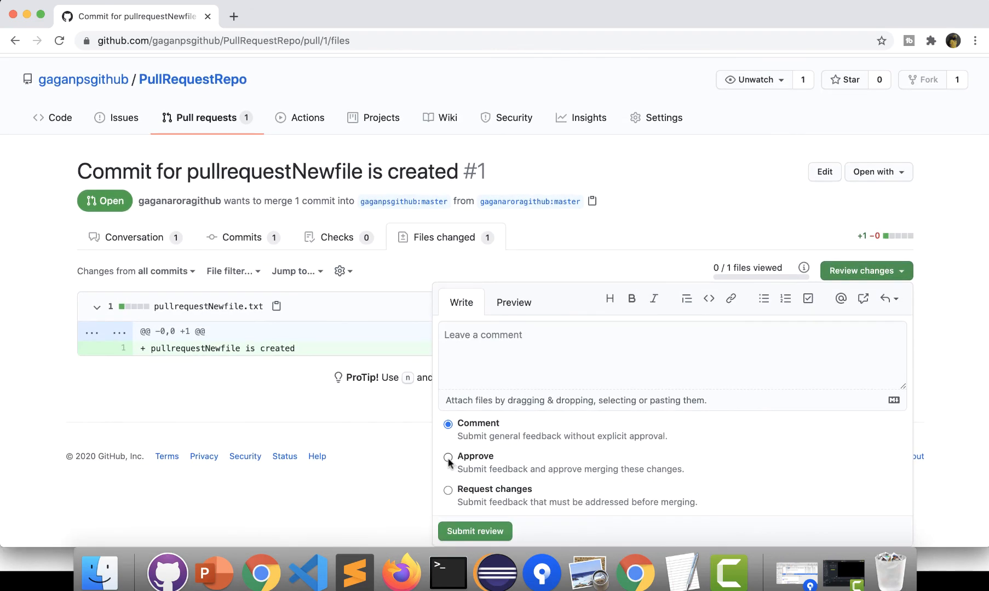
{"action": "left_click", "coordinate": [468, 534]}
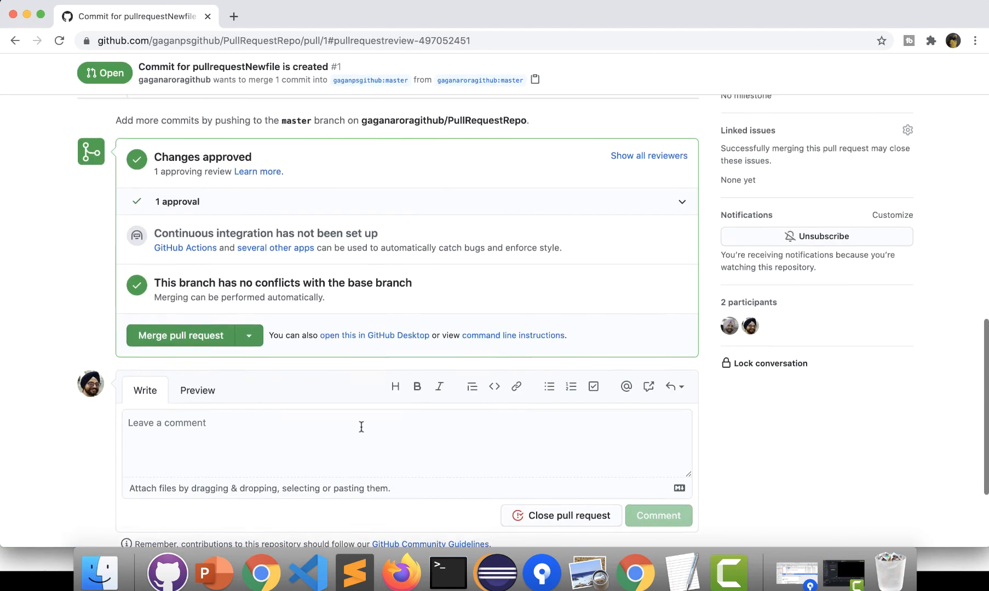
- Merge the approved pull request into the original repository's master branch, keeping the default merge message
{"action": "left_click_drag", "start_coordinate": [254, 211], "coordinate": [154, 211]}
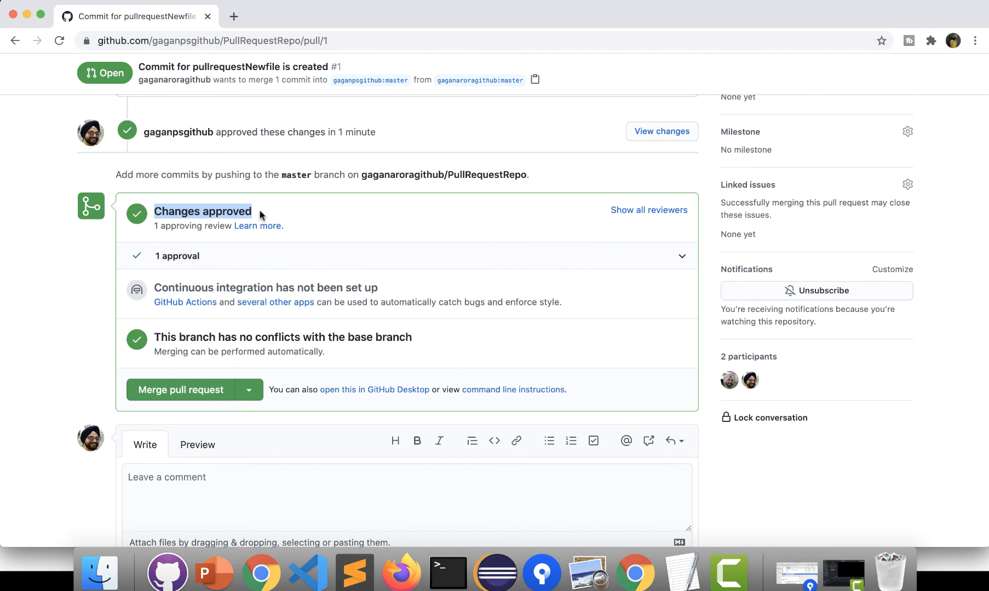
{"action": "left_click", "coordinate": [175, 390]}
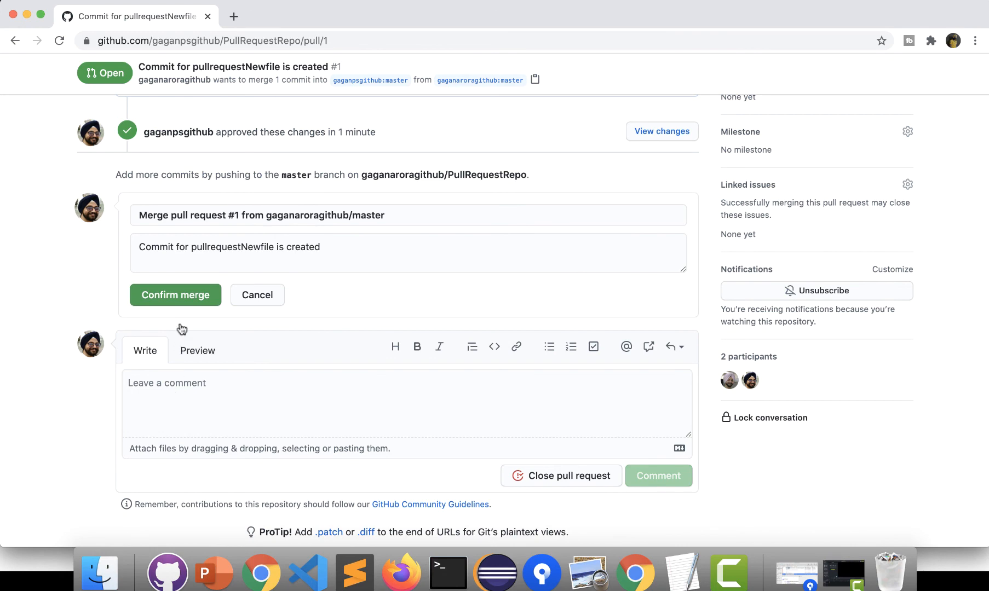
{"action": "left_click", "coordinate": [195, 295]}
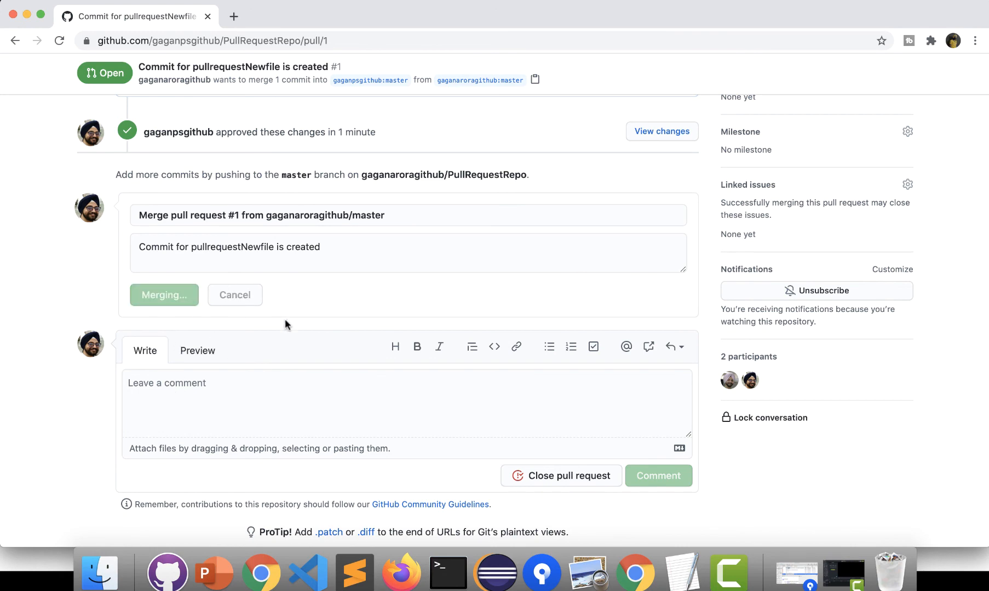
- Check the pull request's merge status and look for pullrequestNewfile.txt in the original repository's file list
{"action": "scroll", "coordinate": [248, 349], "scroll_direction": "up", "scroll_amount": 3}
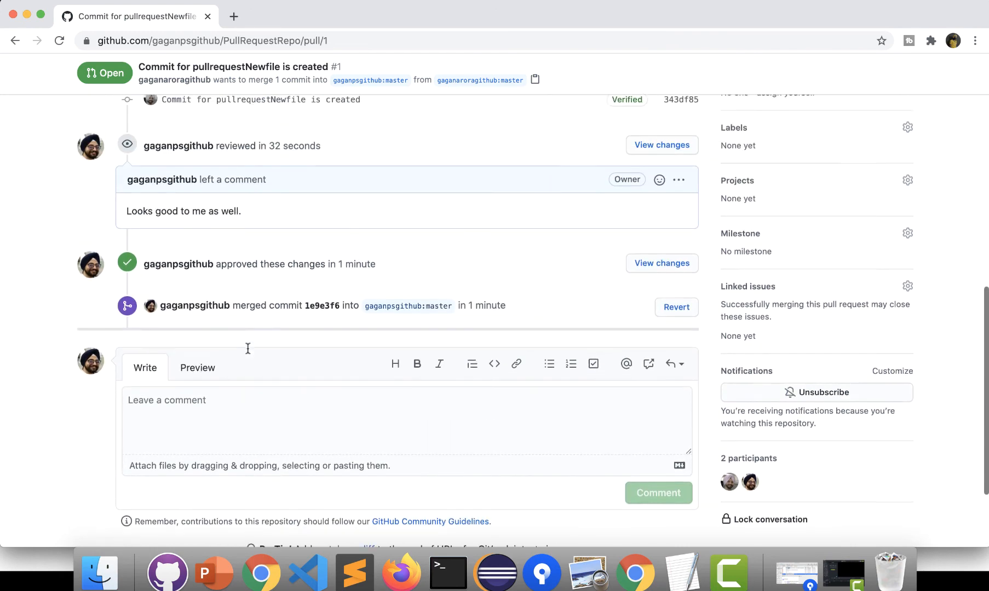
{"action": "scroll", "coordinate": [248, 348], "scroll_direction": "up", "scroll_amount": 10}
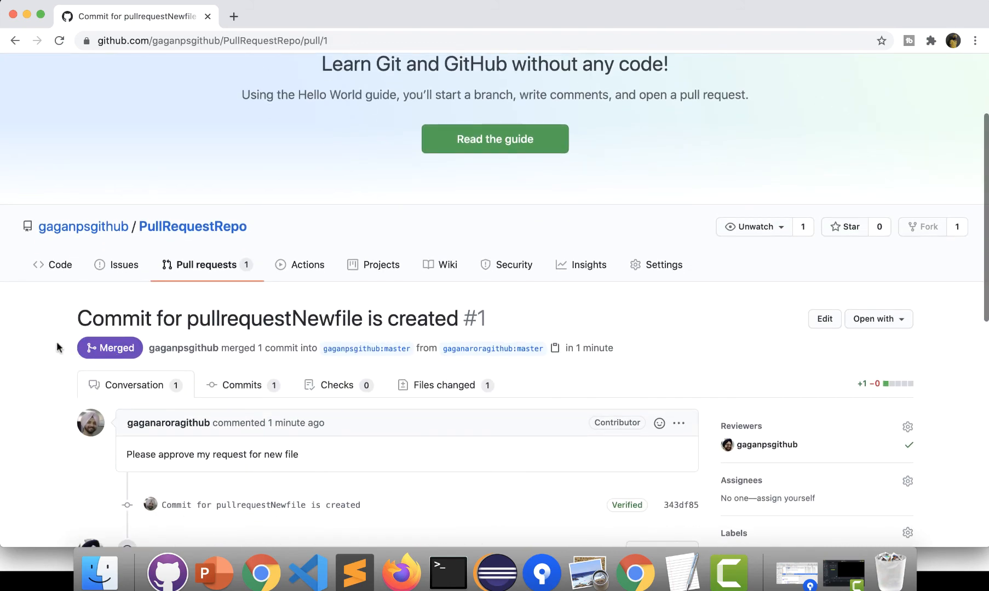
{"action": "left_click", "coordinate": [58, 264]}
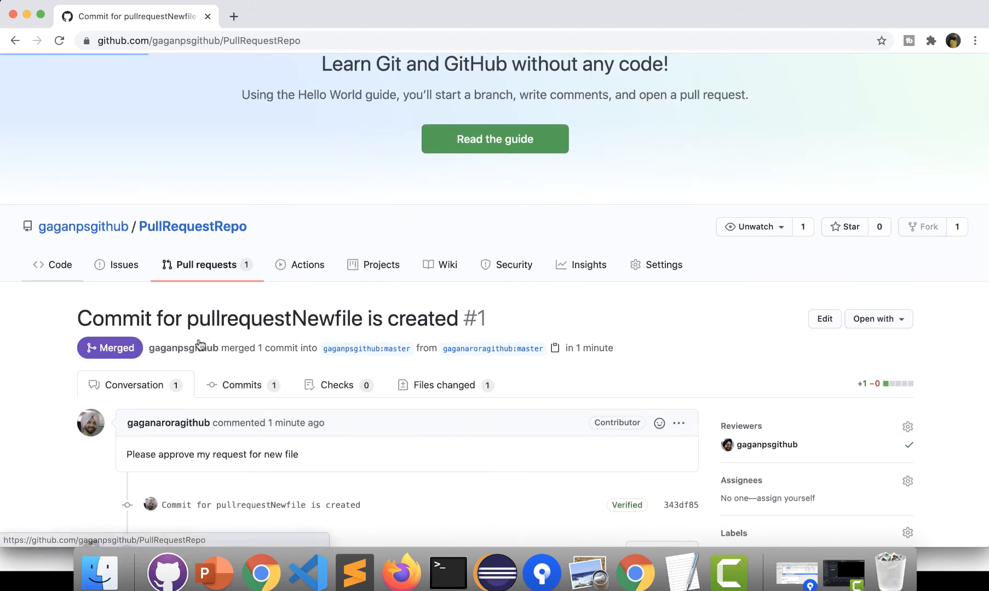
{"action": "scroll", "coordinate": [206, 347], "scroll_direction": "down", "scroll_amount": 4}
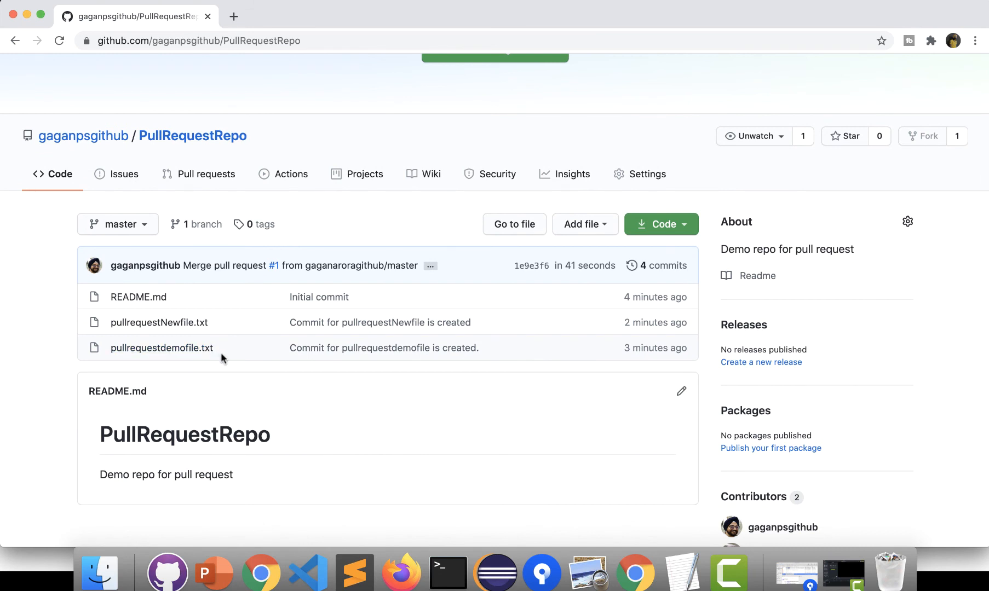
{"action": "left_click_drag", "start_coordinate": [227, 323], "coordinate": [112, 323]}
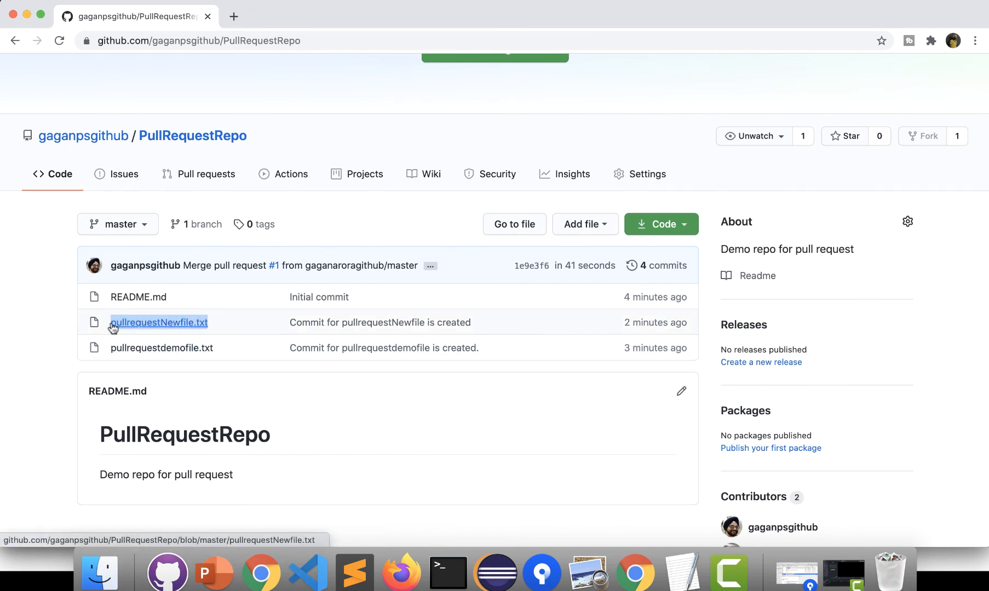